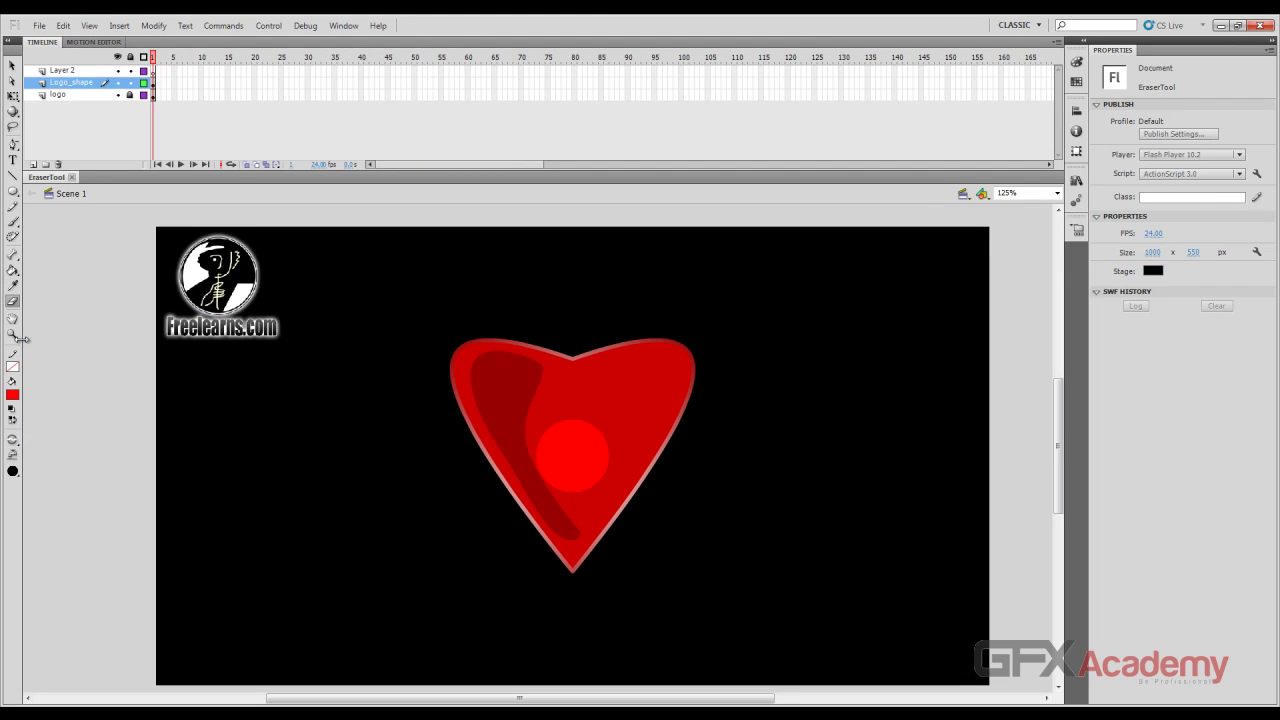
Widen the tool strip, review the Eraser's modes and eraser shapes, and turn on its Faucet option
{"action": "mouse_move", "coordinate": [20, 340]}
{"action": "left_mouse_down"}
{"action": "mouse_move", "coordinate": [48, 342]}
{"action": "mouse_move", "coordinate": [37, 342]}
{"action": "left_mouse_up"}
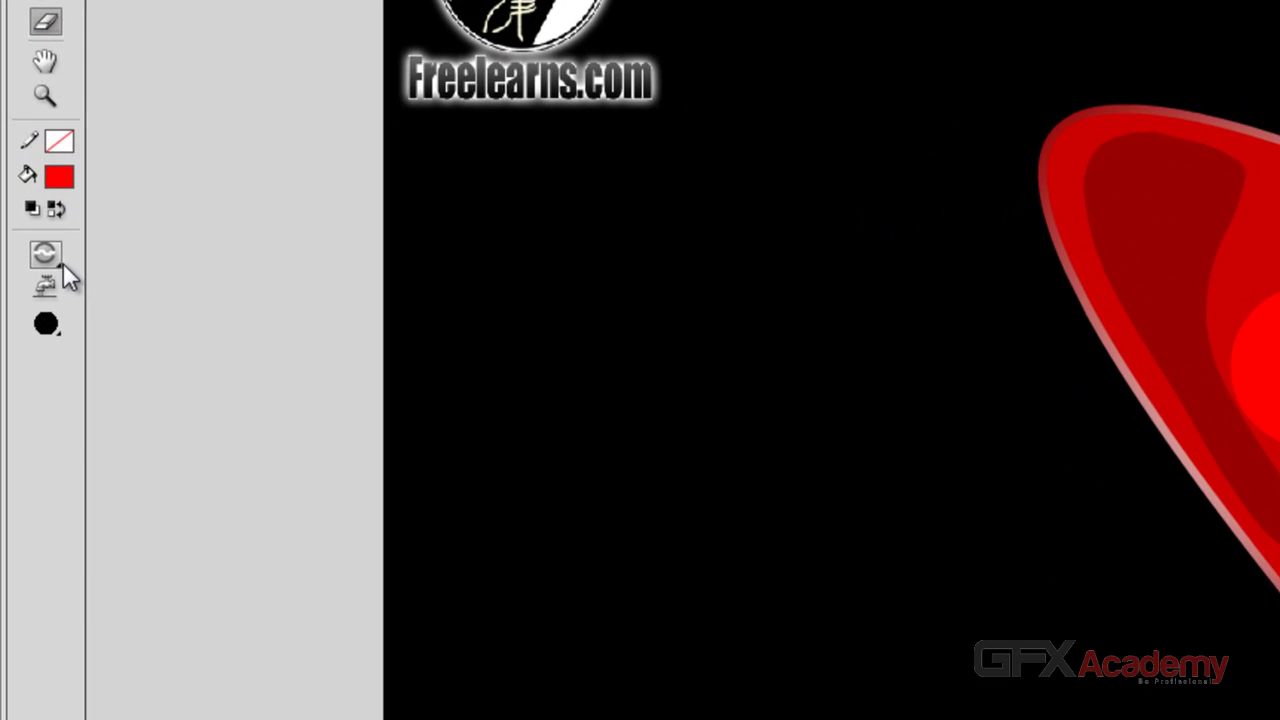
{"action": "left_click", "coordinate": [62, 260]}
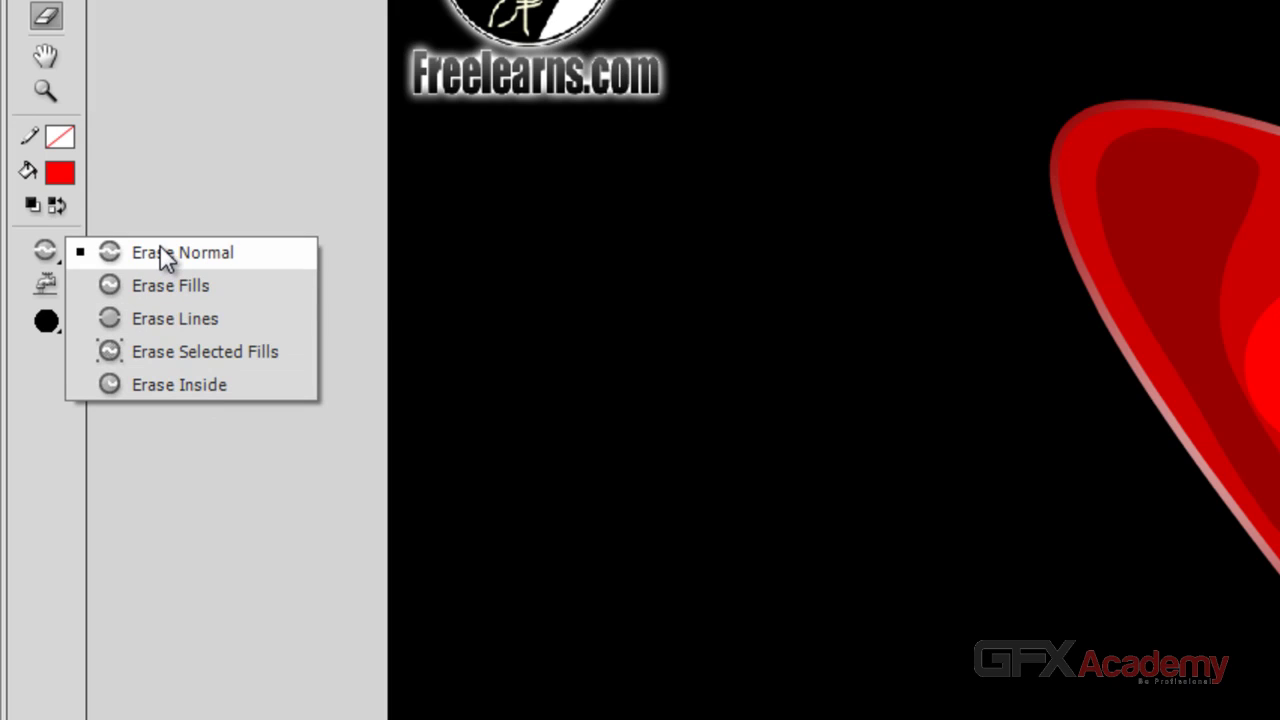
{"action": "left_click", "coordinate": [53, 280]}
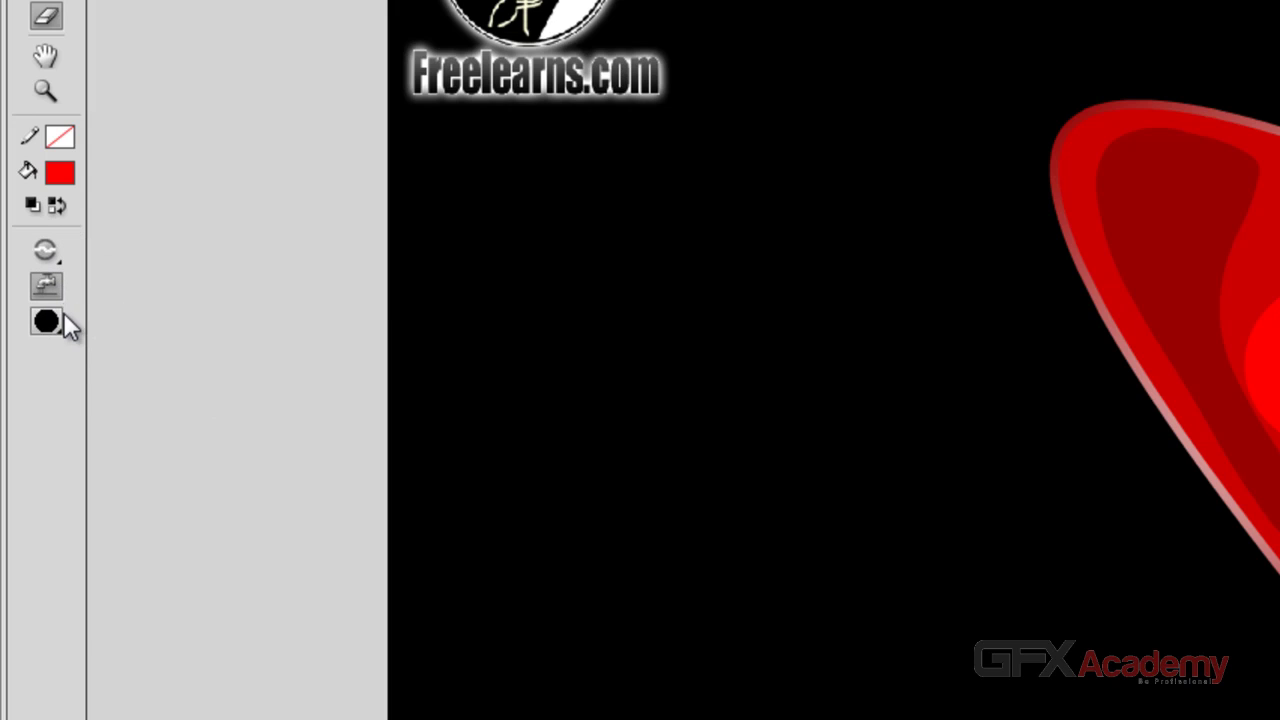
{"action": "left_click", "coordinate": [60, 320]}
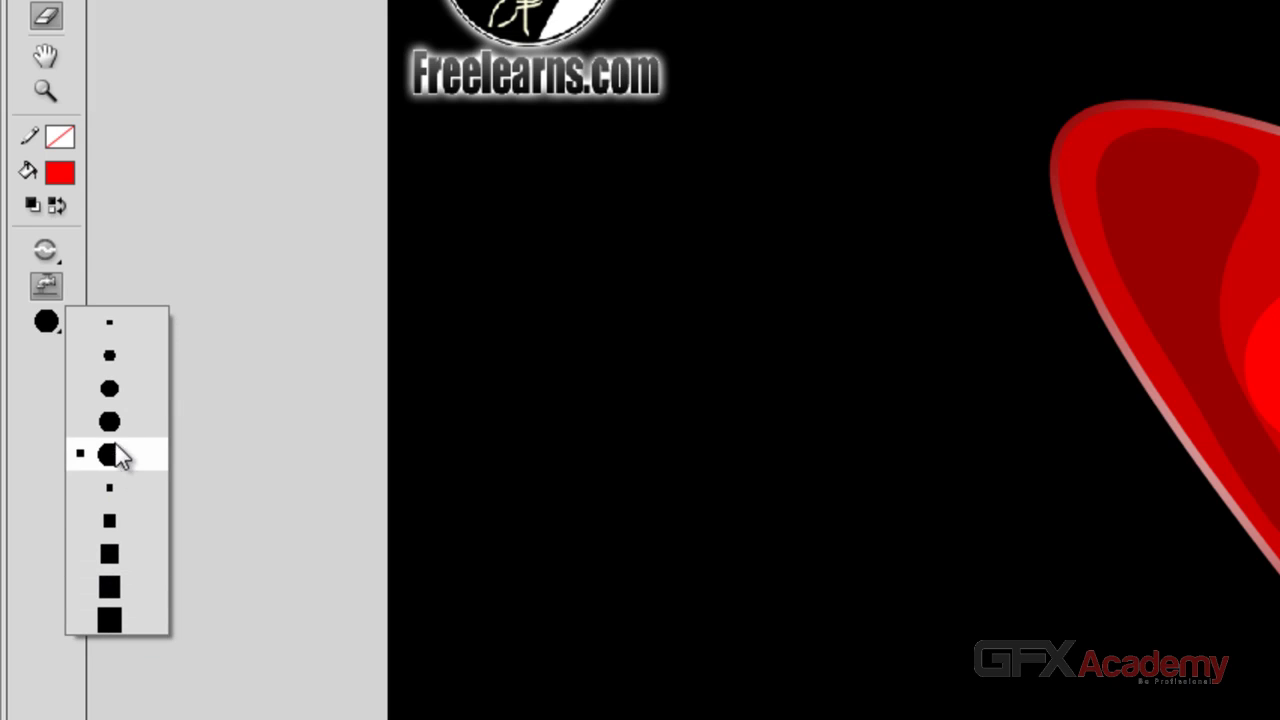
{"action": "left_click", "coordinate": [55, 286]}
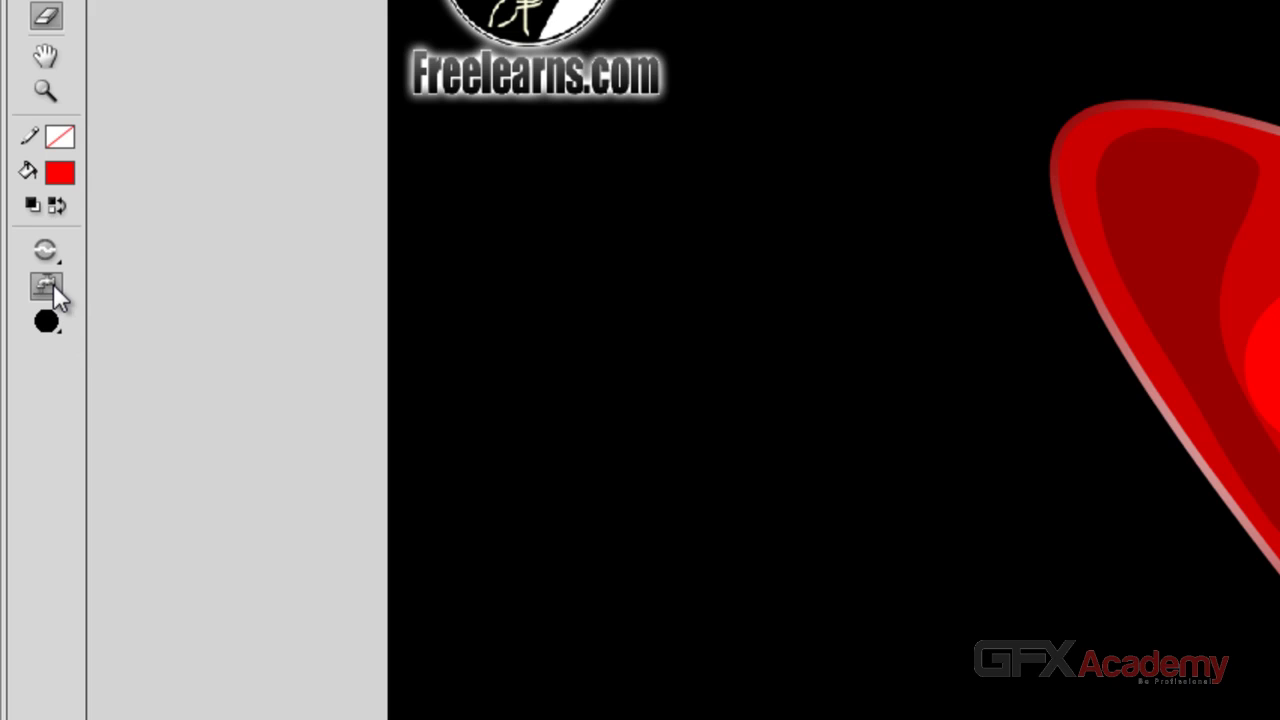
{"action": "left_click", "coordinate": [53, 284]}
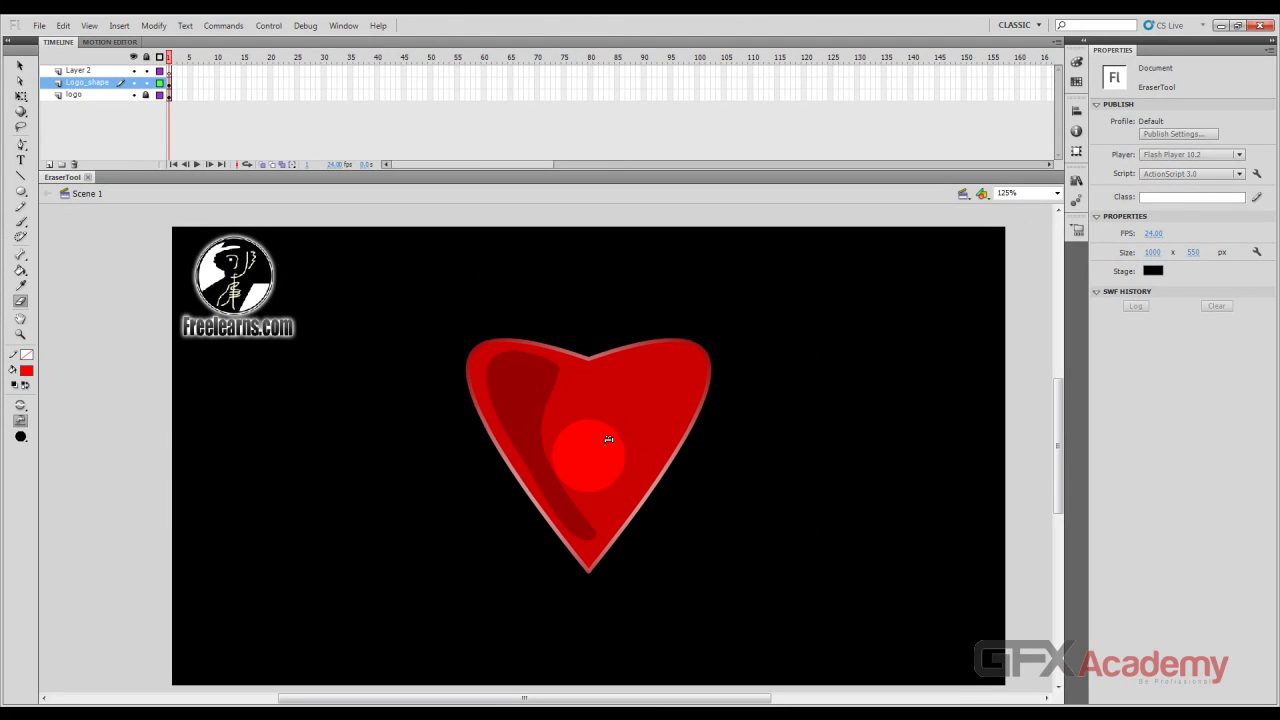
Try the Eraser's Faucet on the dark red shape inside the heart, and undo the erase
{"action": "key", "text": "ctrl+equal"}
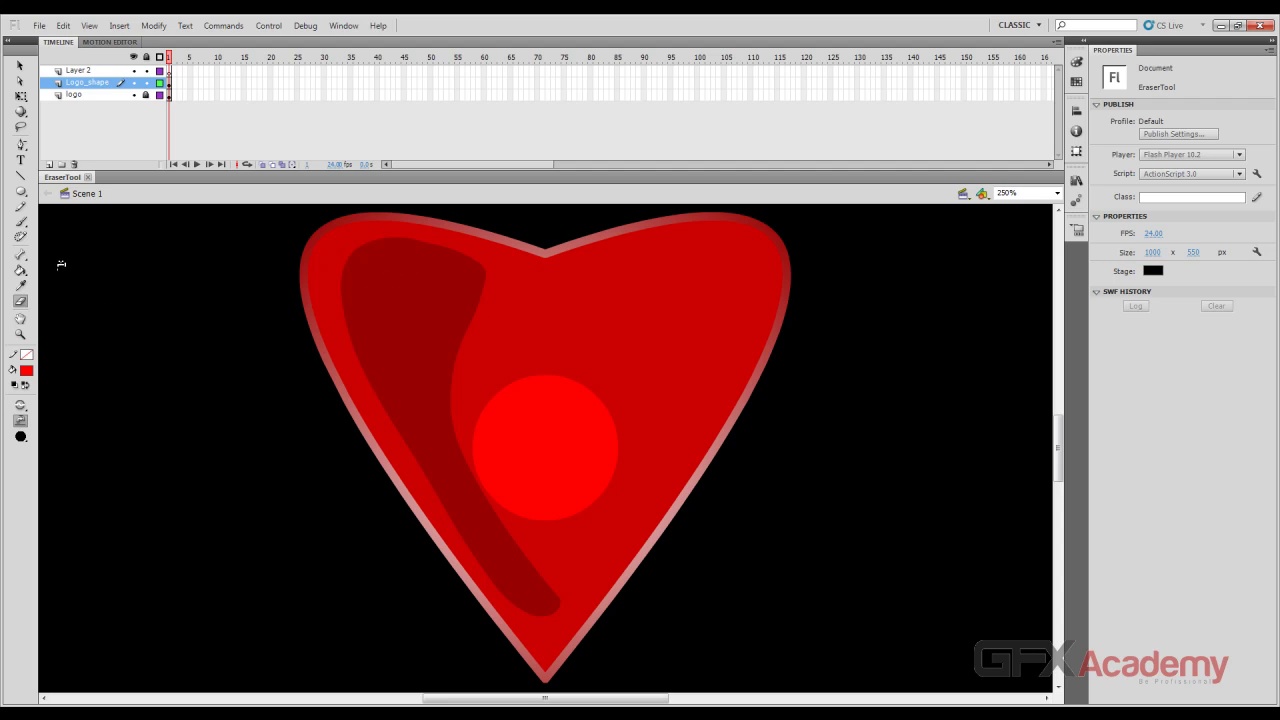
{"action": "left_click", "coordinate": [21, 425]}
{"action": "left_click", "coordinate": [462, 281]}
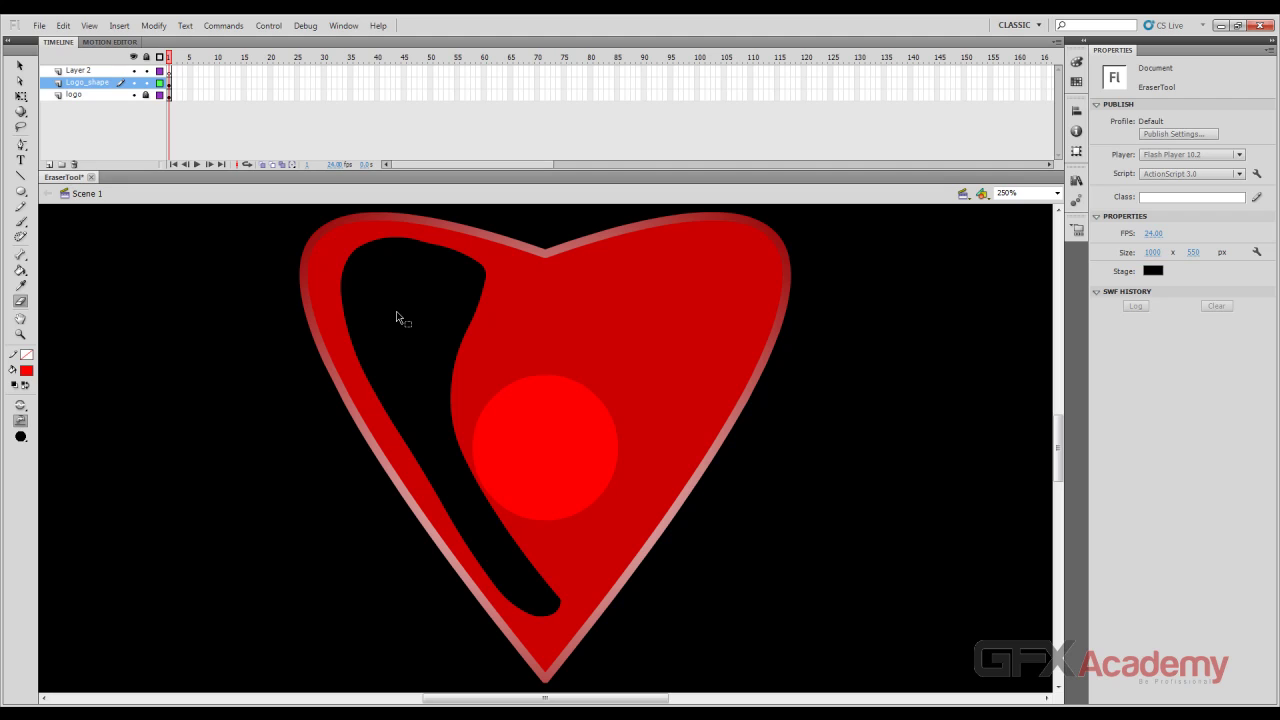
{"action": "key", "text": "ctrl+z"}
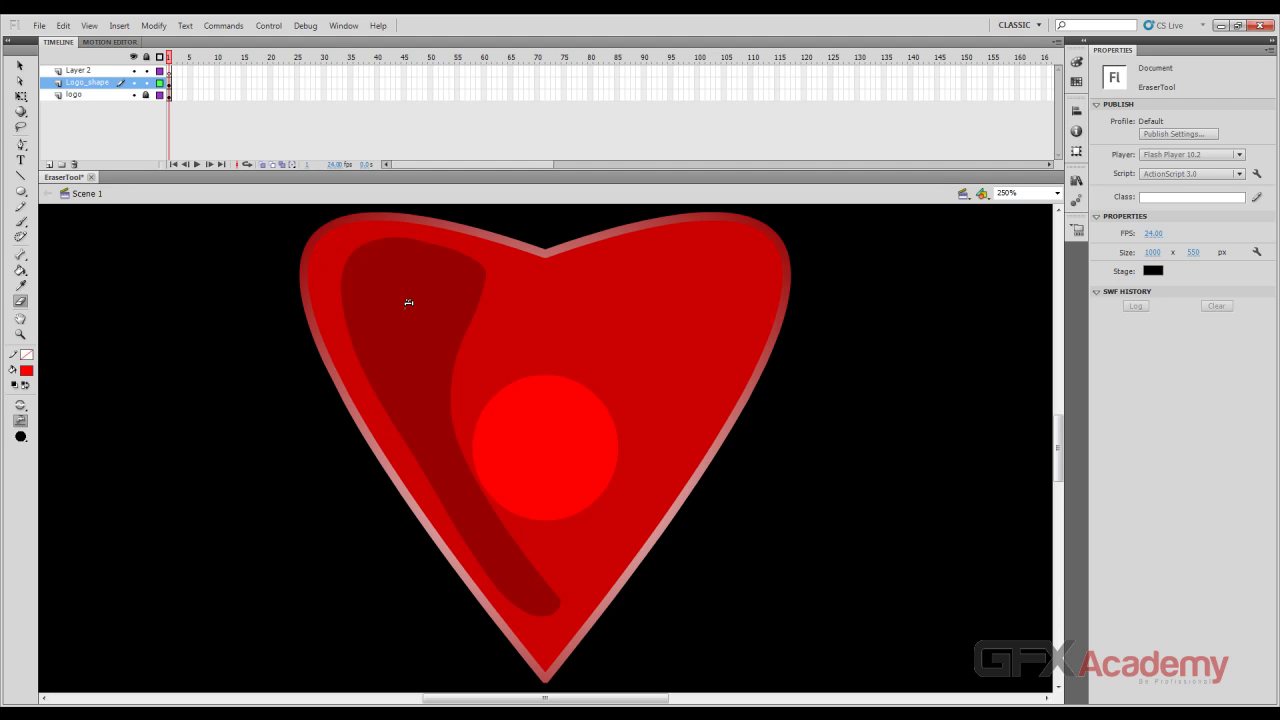
Try the Faucet on the heart's main fill, the bright red circle and the outline, undoing each erase
{"action": "left_click", "coordinate": [542, 278]}
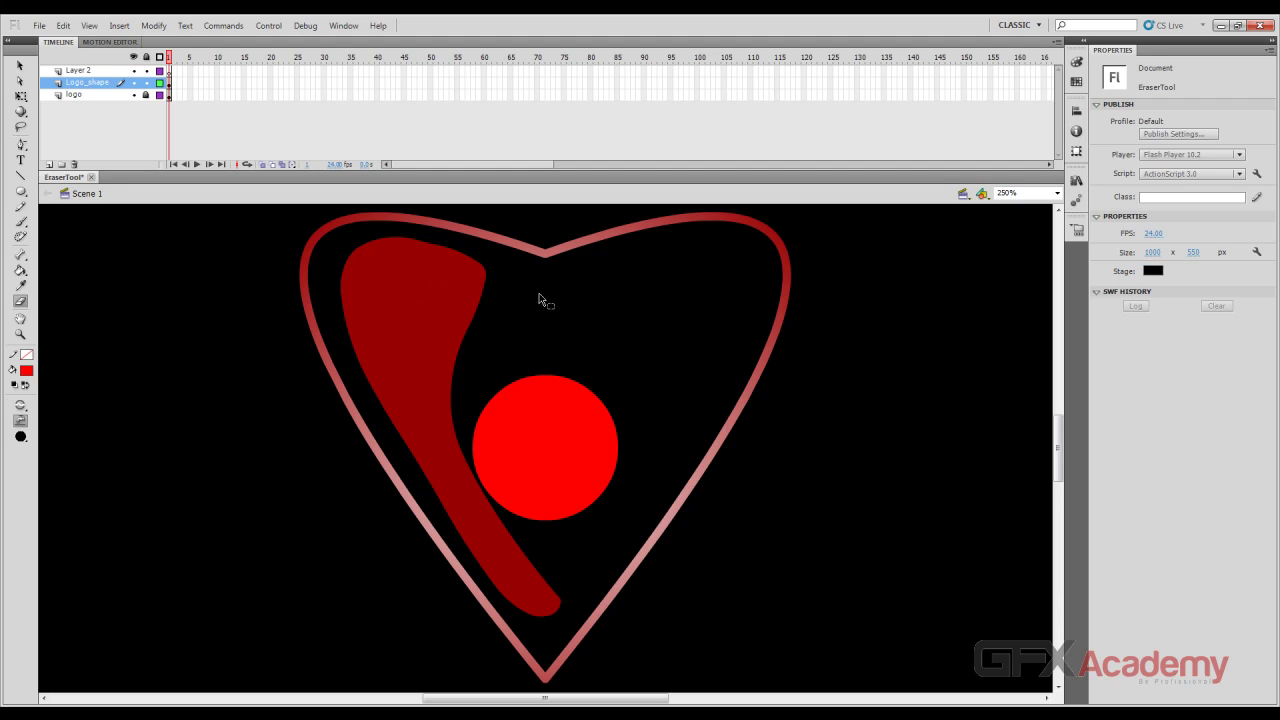
{"action": "key", "text": "ctrl+z"}
{"action": "left_click", "coordinate": [543, 410]}
{"action": "key", "text": "ctrl+z"}
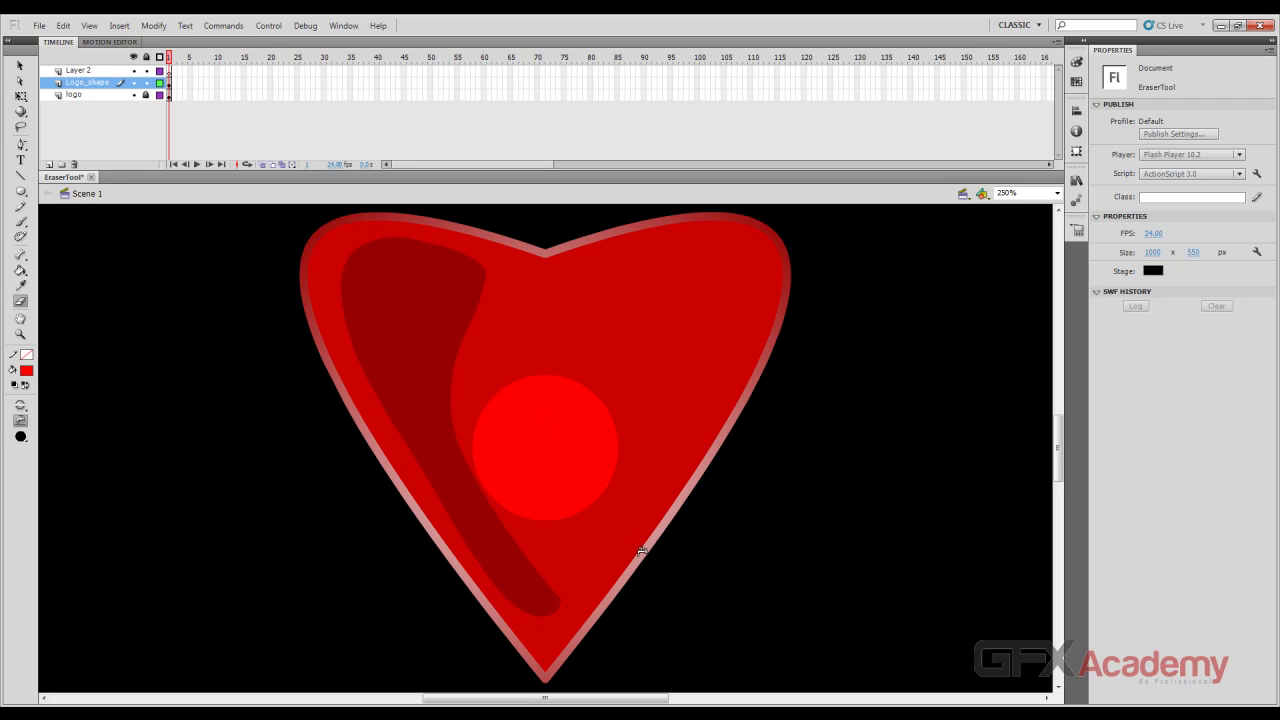
{"action": "left_click", "coordinate": [643, 553]}
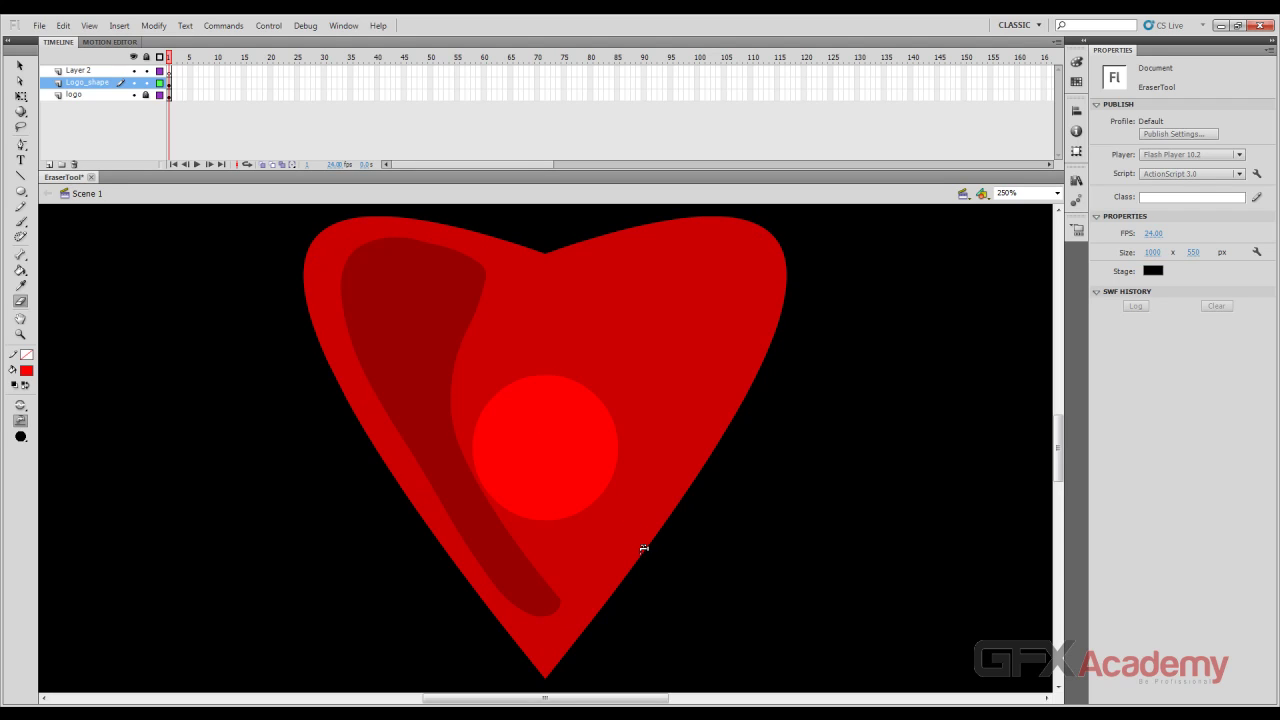
{"action": "key", "text": "ctrl+z"}
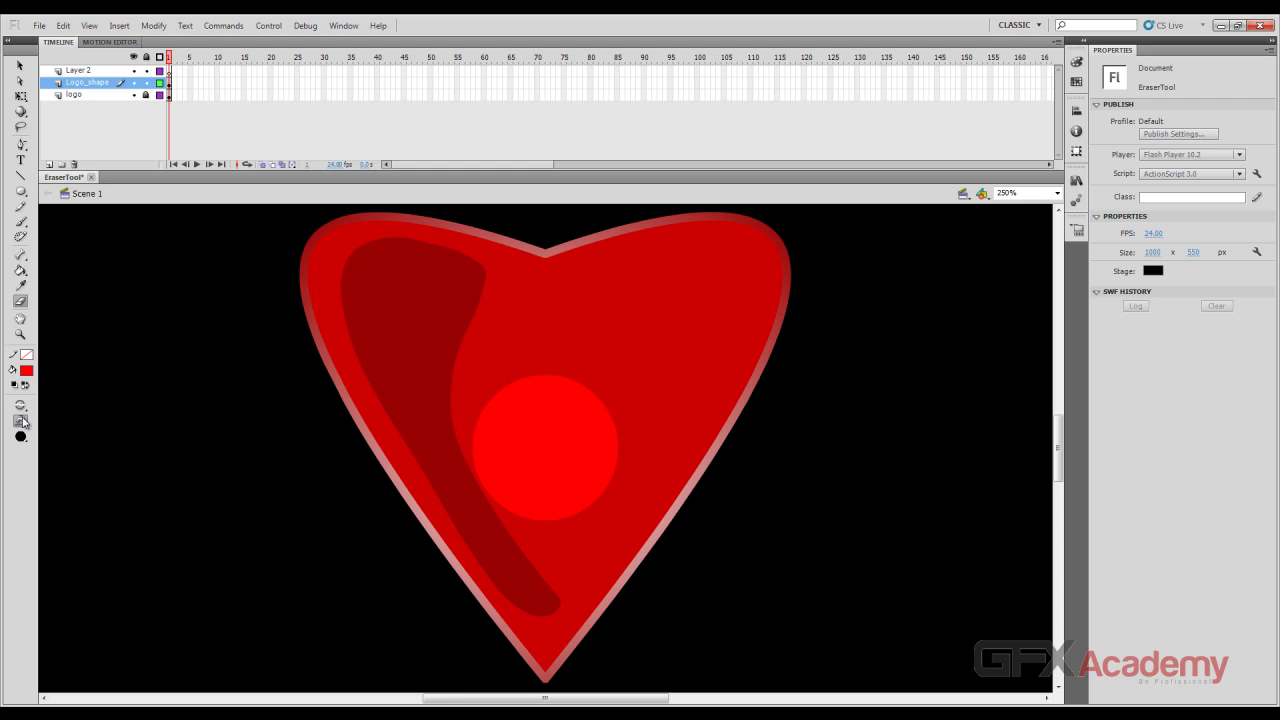
Undo the insertion of Layer 2, and delete the heart's dark red shape, bright red circle and outline
{"action": "key", "text": "v"}
{"action": "key", "text": "ctrl+z"}
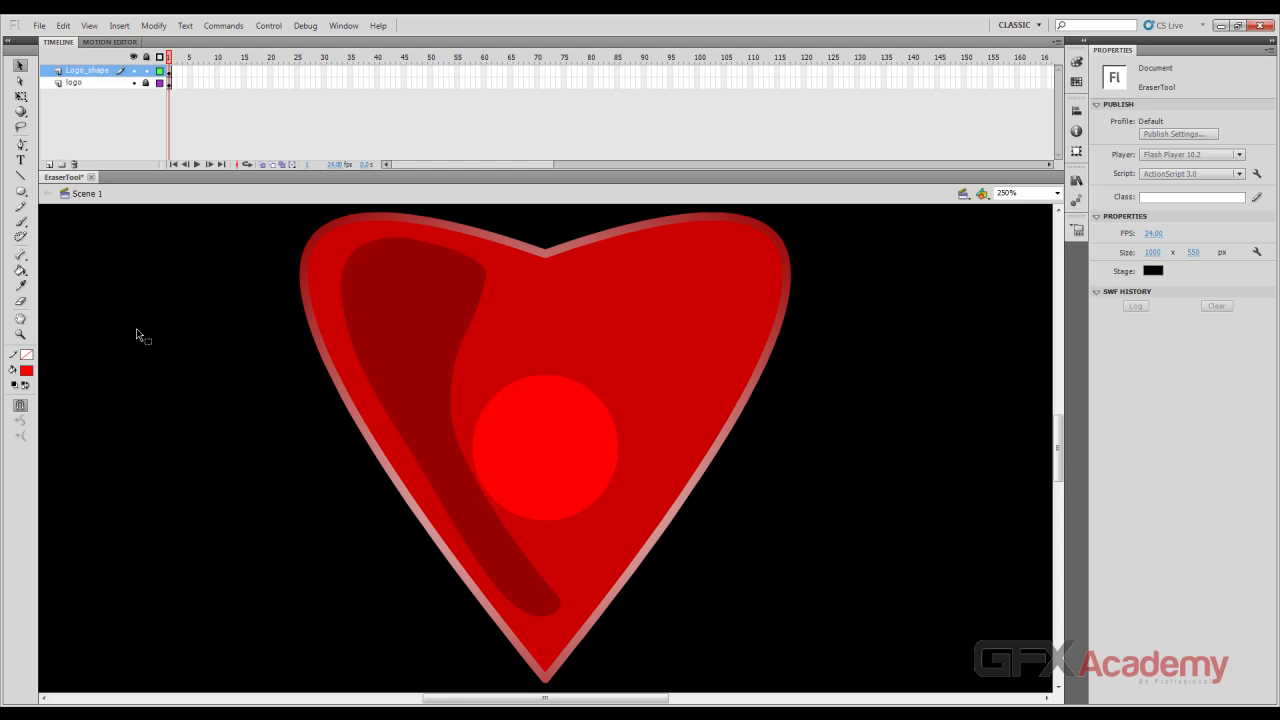
{"action": "left_click", "coordinate": [444, 370]}
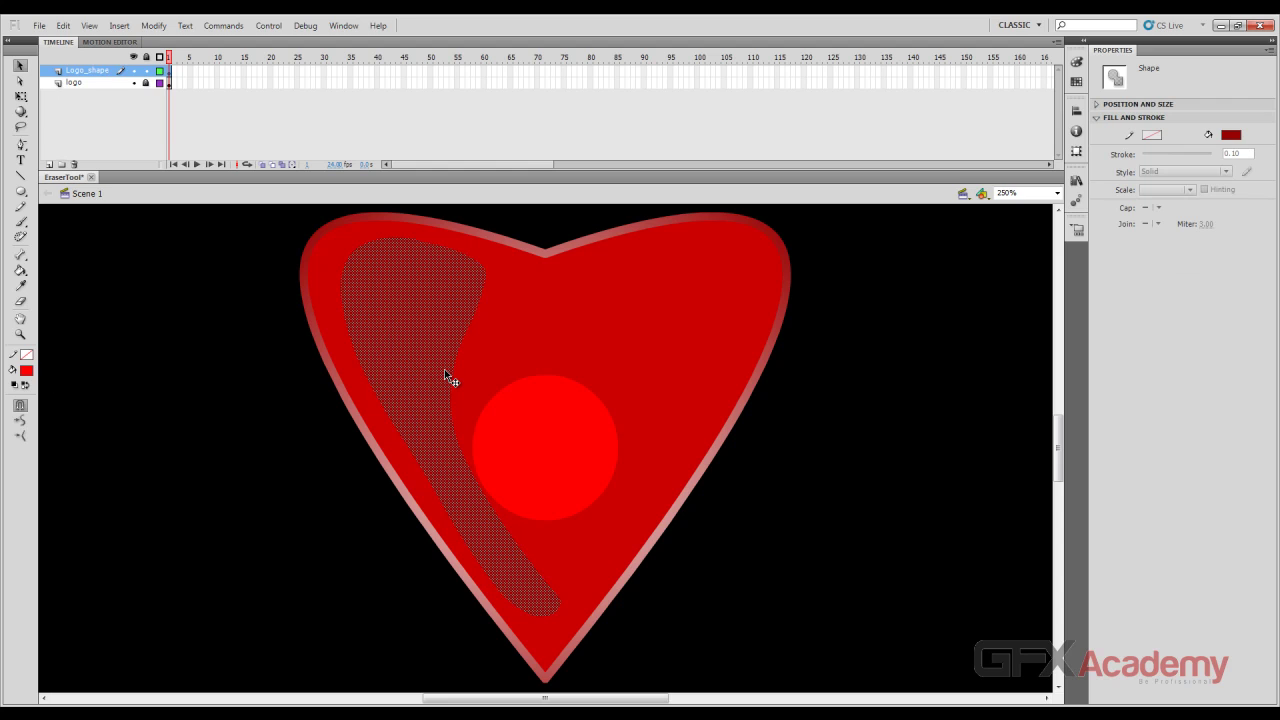
{"action": "key", "text": "Delete"}
{"action": "left_click", "coordinate": [534, 412]}
{"action": "key", "text": "Delete"}
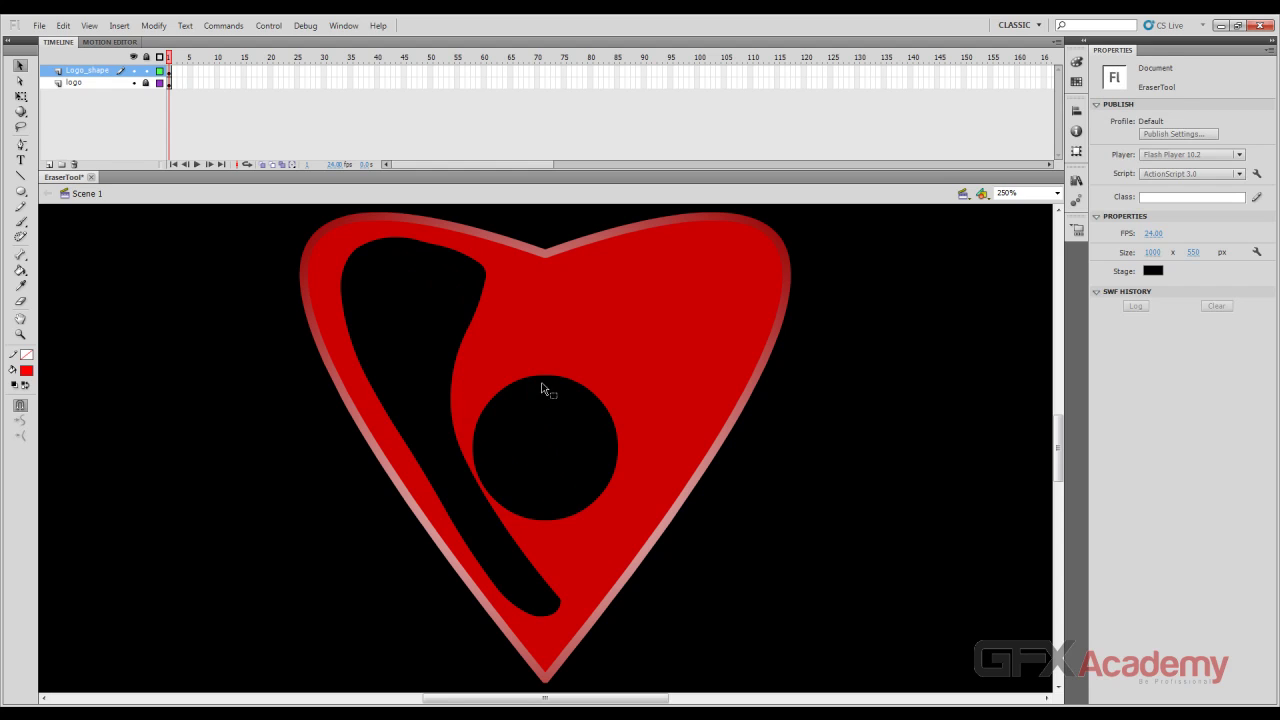
{"action": "double_click", "coordinate": [583, 246]}
{"action": "key", "text": "Delete"}
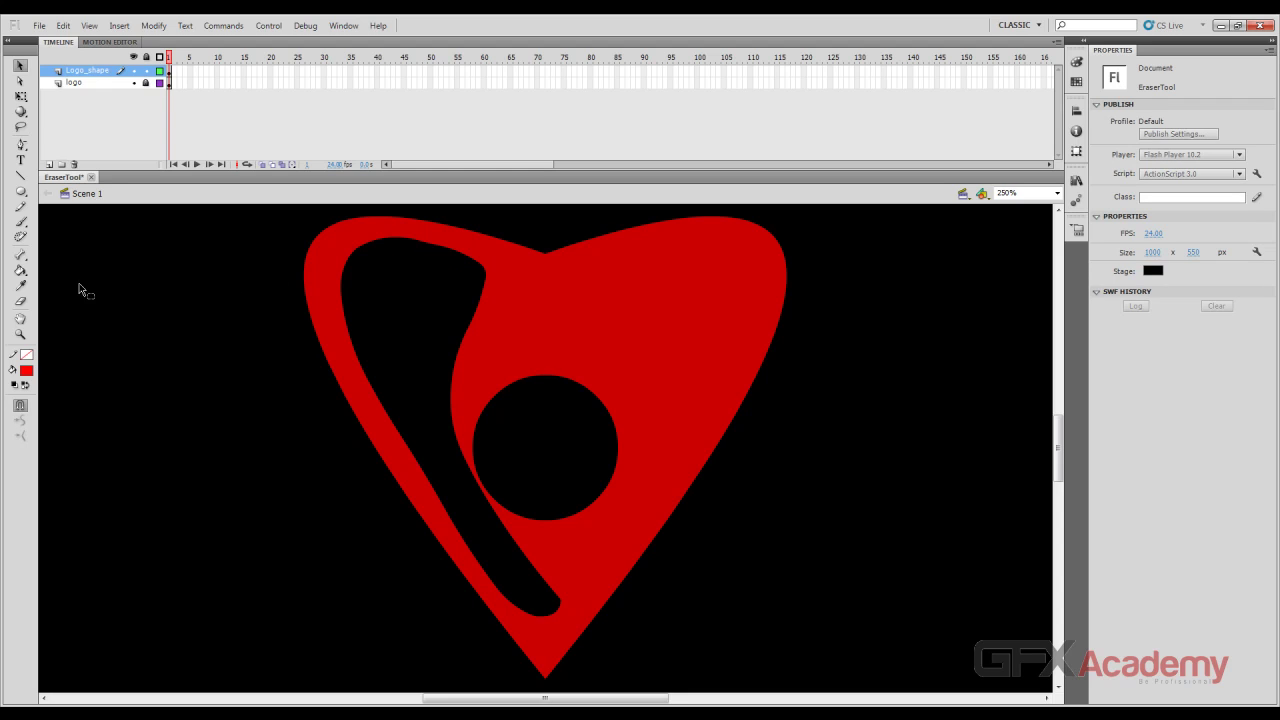
Fill the heart's two cut-out areas with the heart's own red using the Paint Bucket tool
{"action": "left_click", "coordinate": [21, 271]}
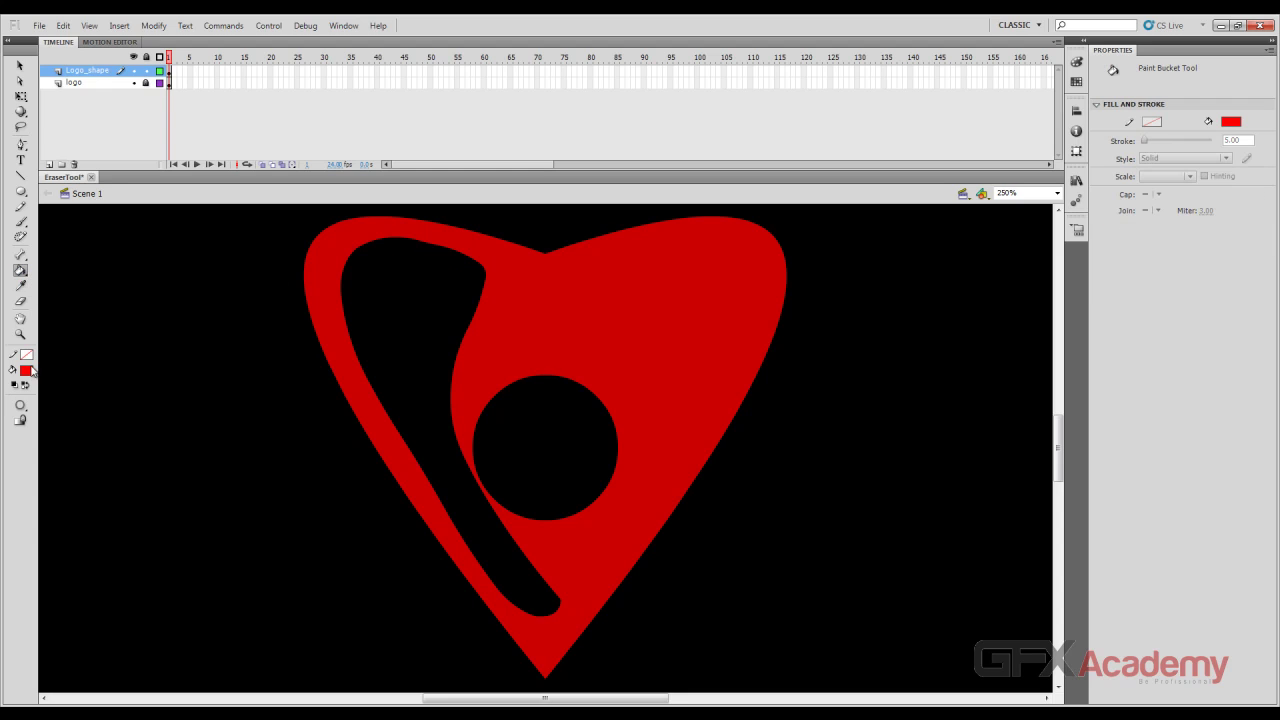
{"action": "left_click", "coordinate": [26, 370]}
{"action": "left_click", "coordinate": [588, 324]}
{"action": "left_click", "coordinate": [405, 315]}
{"action": "left_click", "coordinate": [514, 411]}
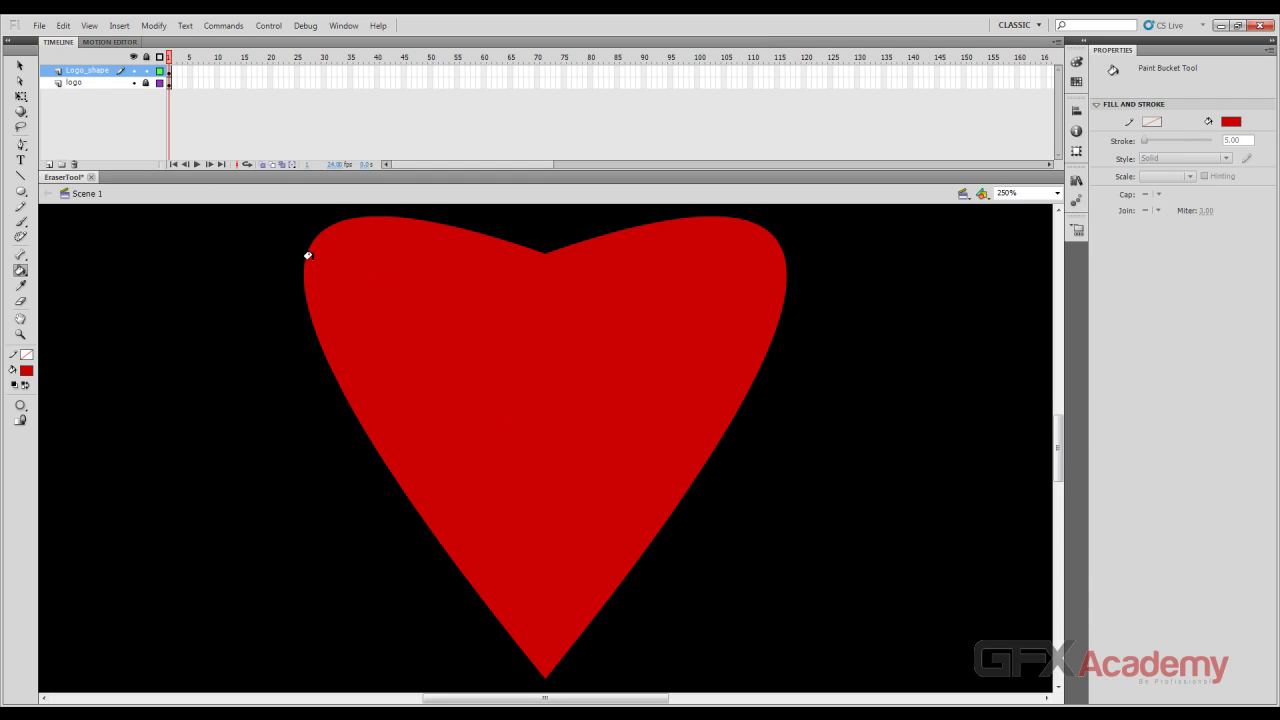
{"action": "key", "text": "v"}
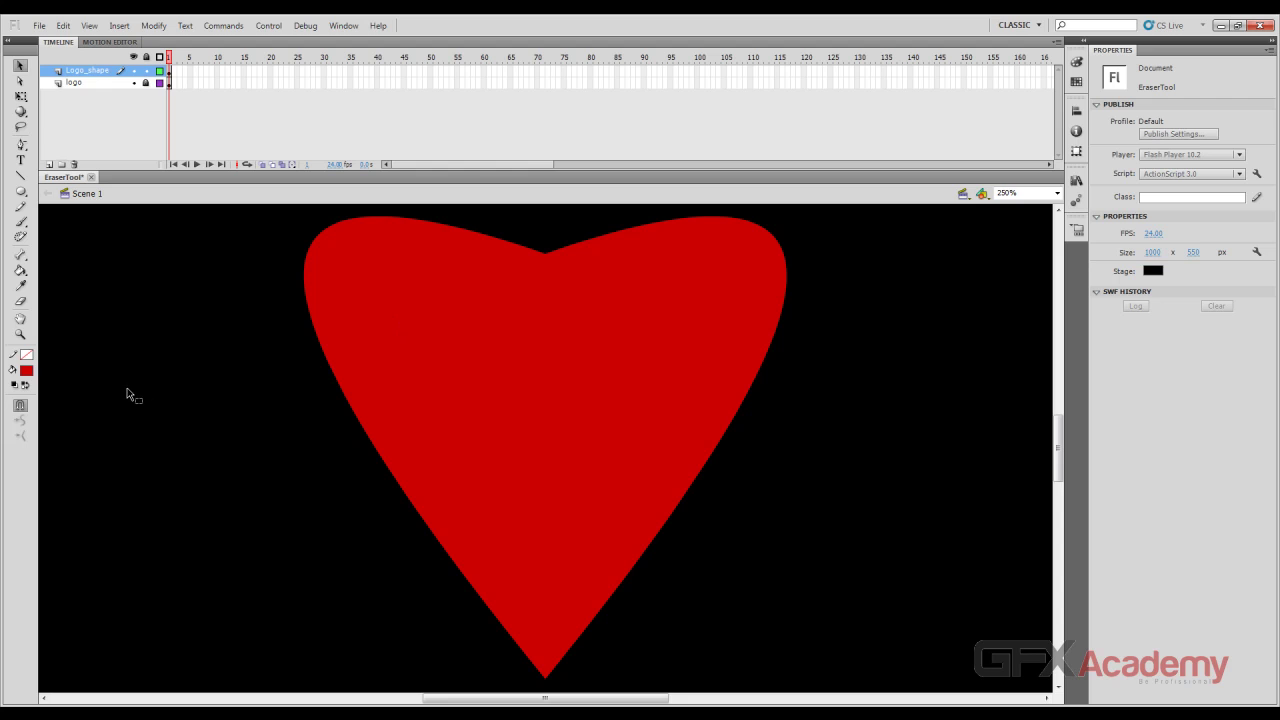
Erase a zigzag stroke across the heart with the Eraser in Erase Normal mode, and undo it
{"action": "left_click", "coordinate": [24, 302]}
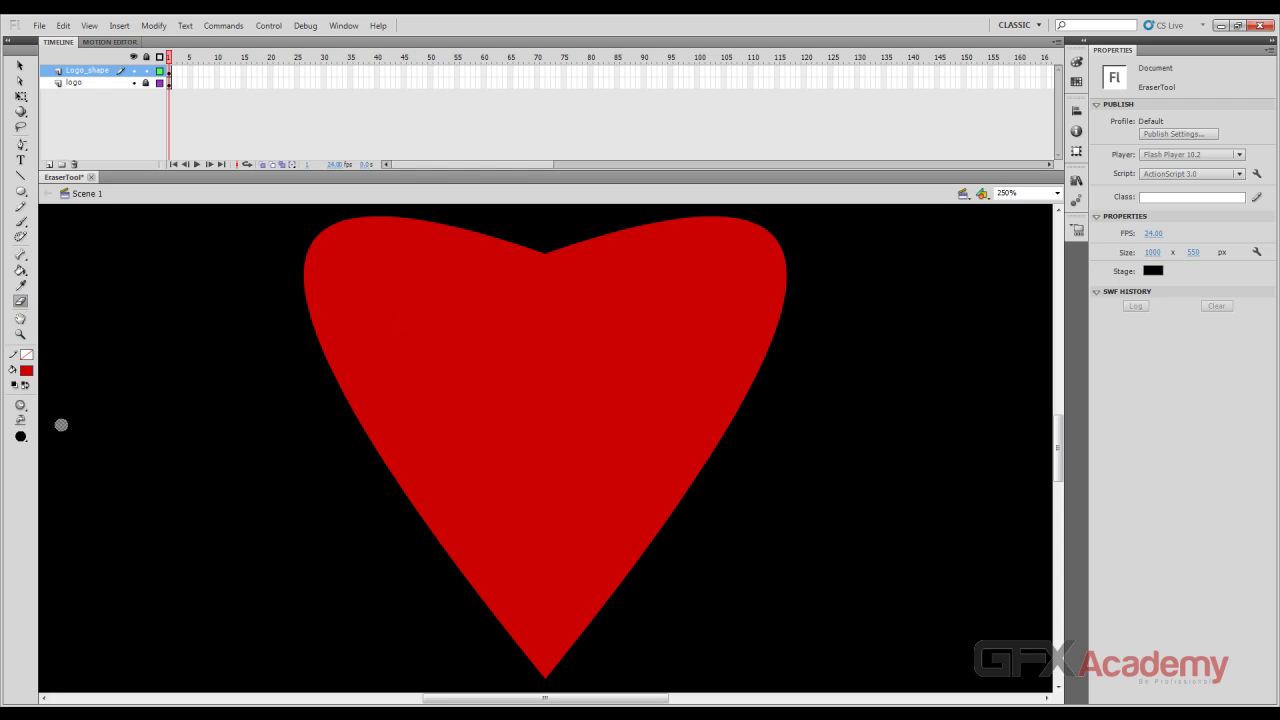
{"action": "left_click", "coordinate": [20, 405]}
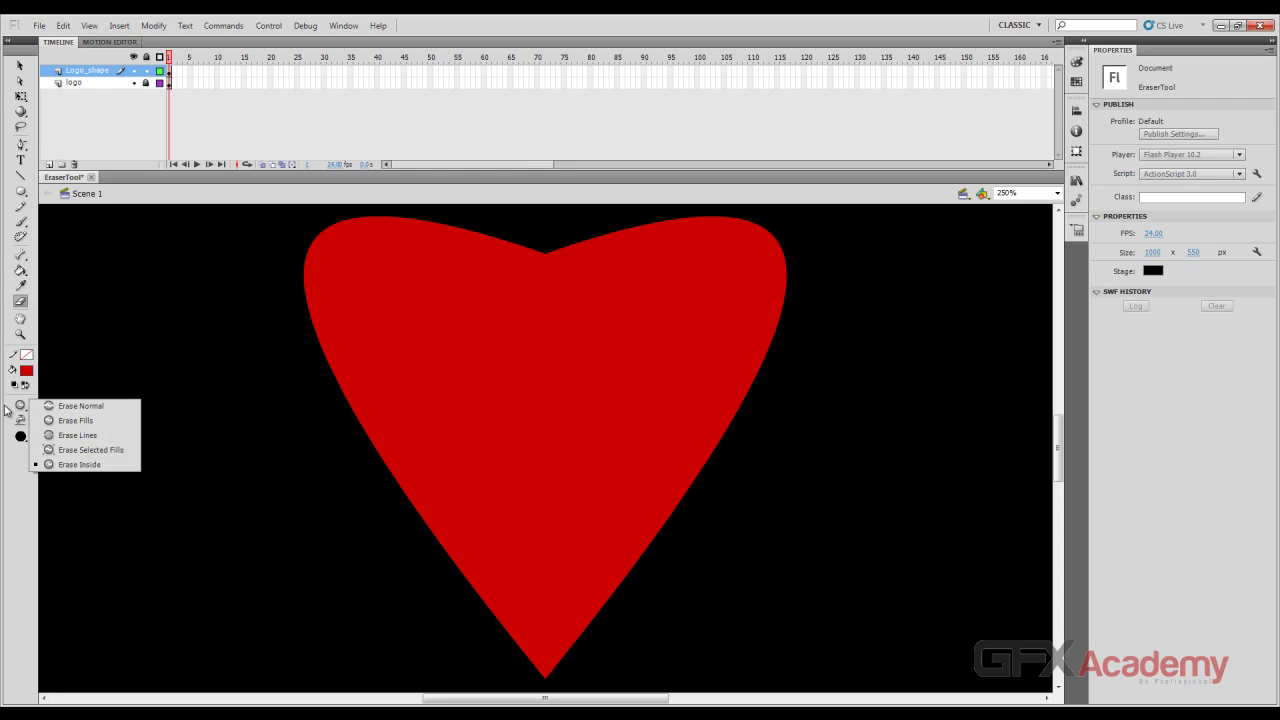
{"action": "left_click", "coordinate": [80, 406]}
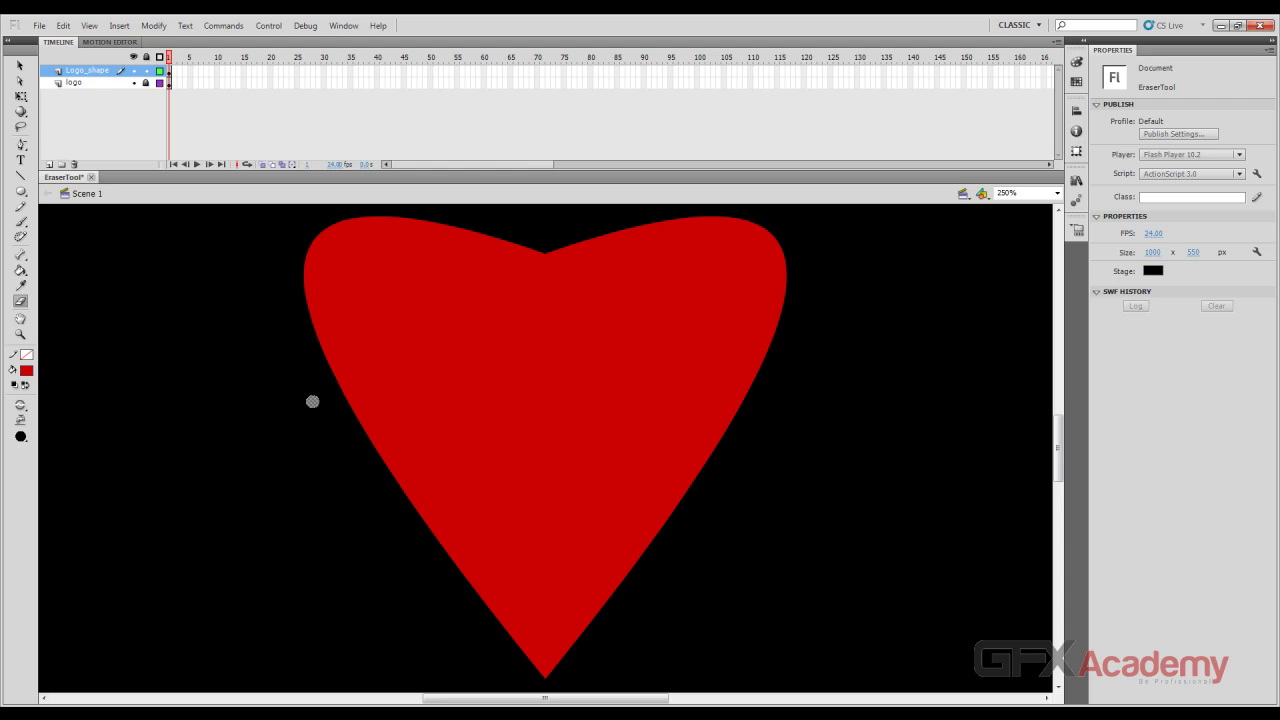
{"action": "mouse_move", "coordinate": [311, 400]}
{"action": "left_mouse_down"}
{"action": "mouse_move", "coordinate": [495, 399]}
{"action": "mouse_move", "coordinate": [692, 440]}
{"action": "mouse_move", "coordinate": [466, 582]}
{"action": "left_mouse_up"}
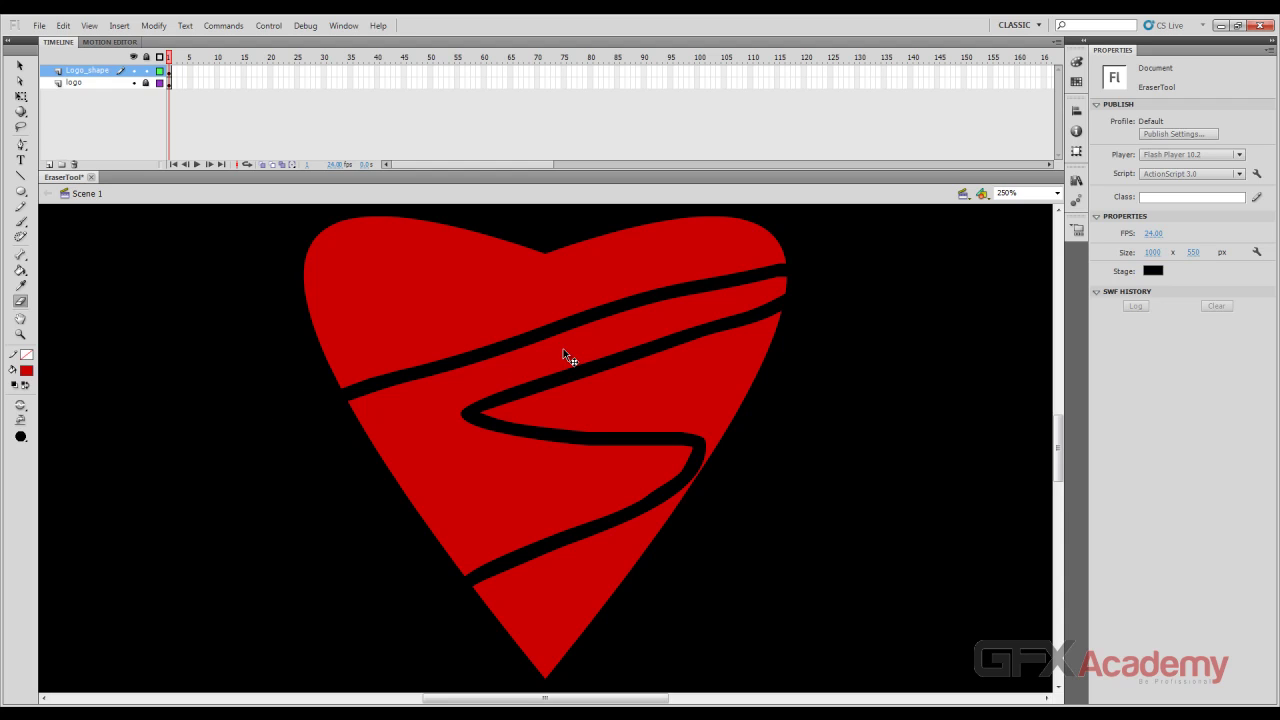
{"action": "key", "text": "ctrl+z"}
Erase a winding stroke through the unoutlined heart in Erase Fills mode, and undo it
{"action": "left_click", "coordinate": [20, 405]}
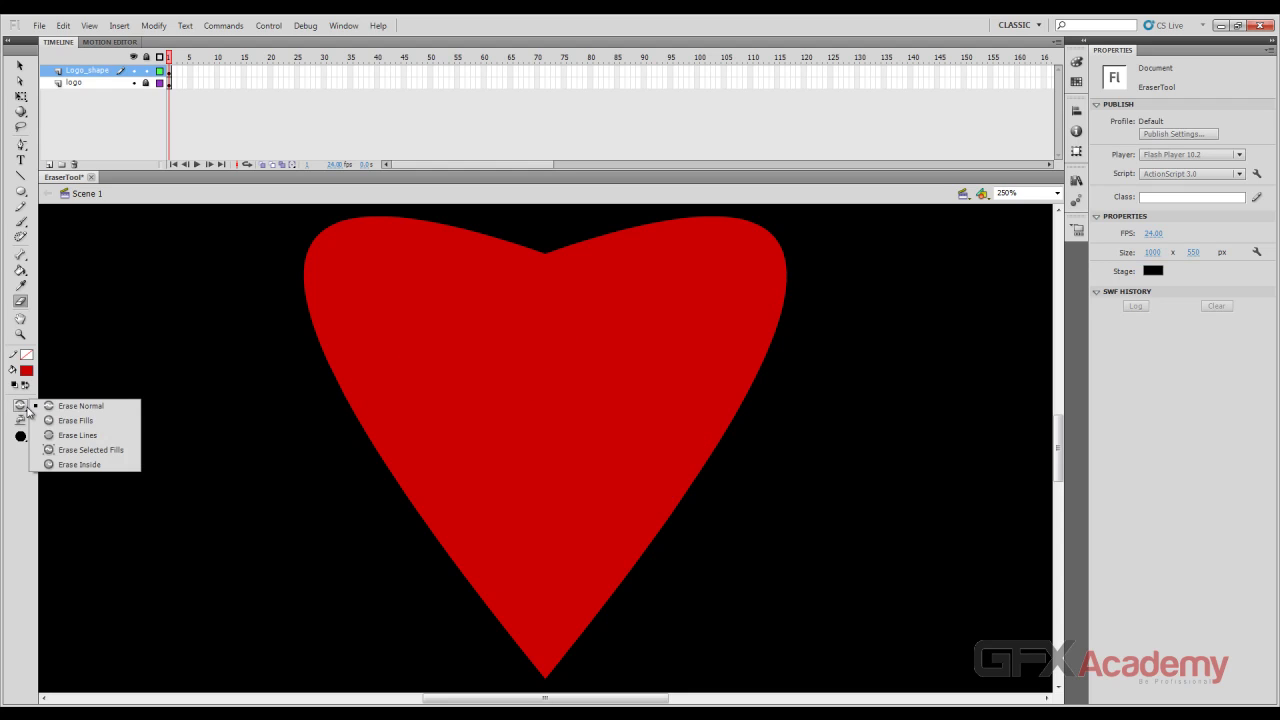
{"action": "left_click", "coordinate": [106, 424]}
{"action": "mouse_move", "coordinate": [371, 431]}
{"action": "left_mouse_down"}
{"action": "mouse_move", "coordinate": [573, 458]}
{"action": "mouse_move", "coordinate": [427, 643]}
{"action": "left_mouse_up"}
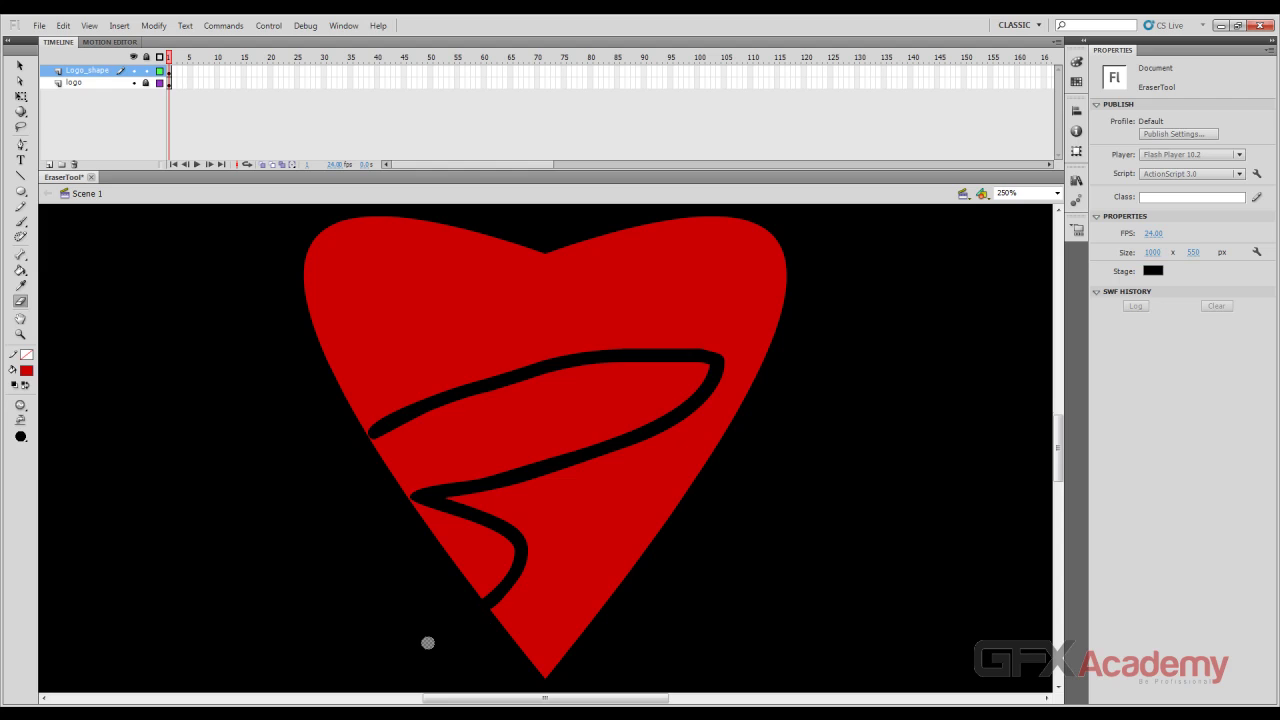
{"action": "key", "text": "ctrl+z"}
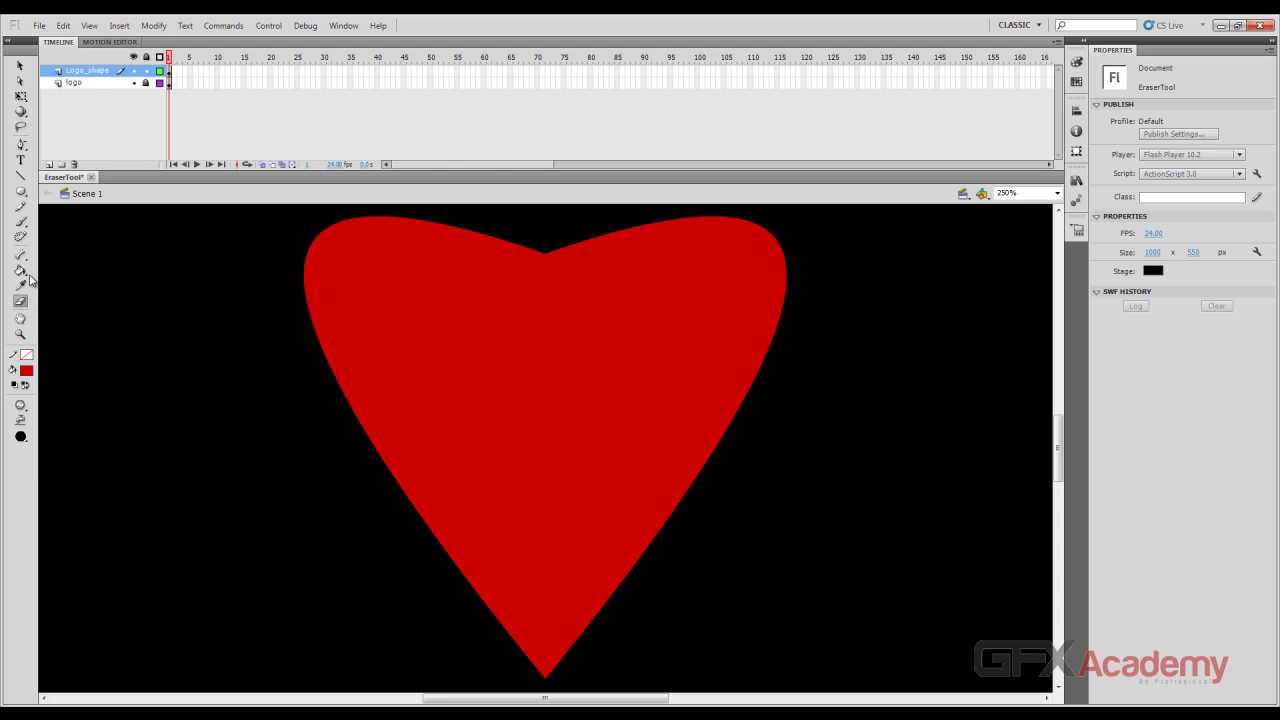
Add a white solid outline with a stroke of 5.00 around the heart using the Ink Bottle tool
{"action": "left_click_drag", "start_coordinate": [23, 274], "coordinate": [58, 285]}
{"action": "left_click", "coordinate": [310, 320]}
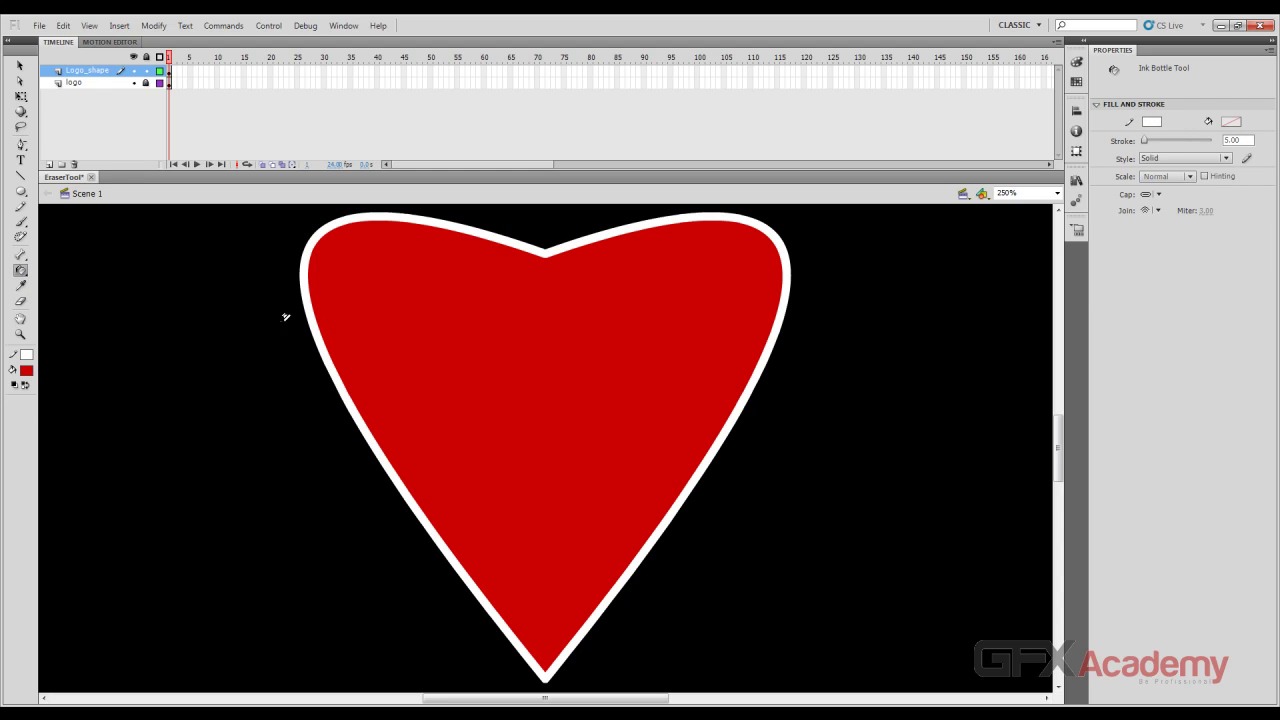
{"action": "left_click", "coordinate": [20, 66]}
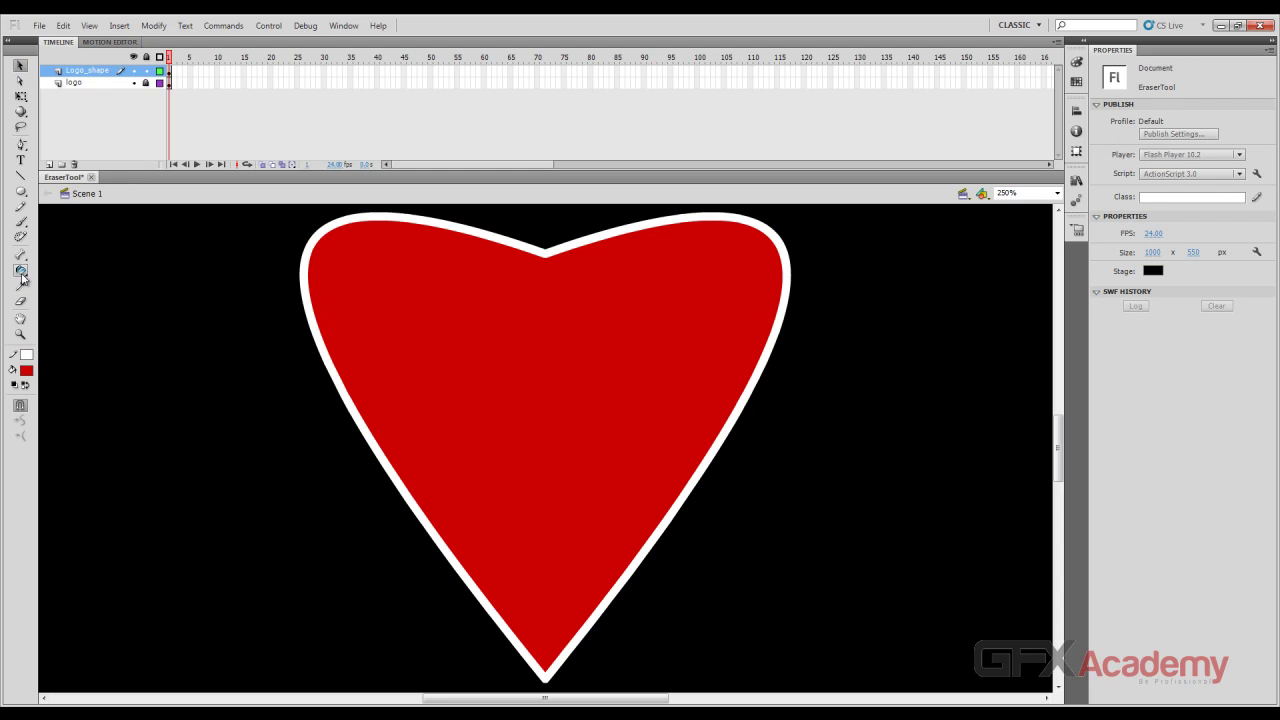
Erase strokes across the white-outlined heart with the Eraser in Erase Fills mode, undoing each one
{"action": "left_click", "coordinate": [20, 301]}
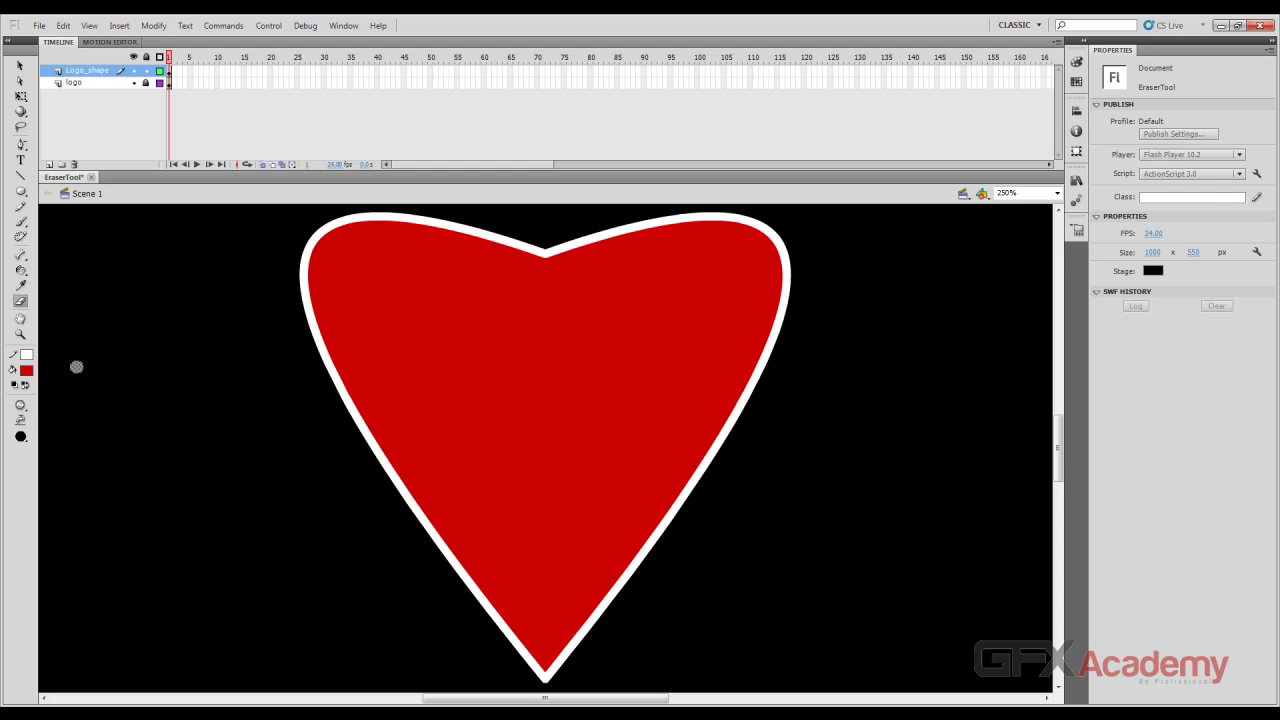
{"action": "left_click", "coordinate": [21, 406]}
{"action": "left_click", "coordinate": [70, 420]}
{"action": "mouse_move", "coordinate": [258, 420]}
{"action": "left_mouse_down"}
{"action": "mouse_move", "coordinate": [419, 369]}
{"action": "mouse_move", "coordinate": [455, 508]}
{"action": "mouse_move", "coordinate": [382, 659]}
{"action": "mouse_move", "coordinate": [350, 669]}
{"action": "left_mouse_up"}
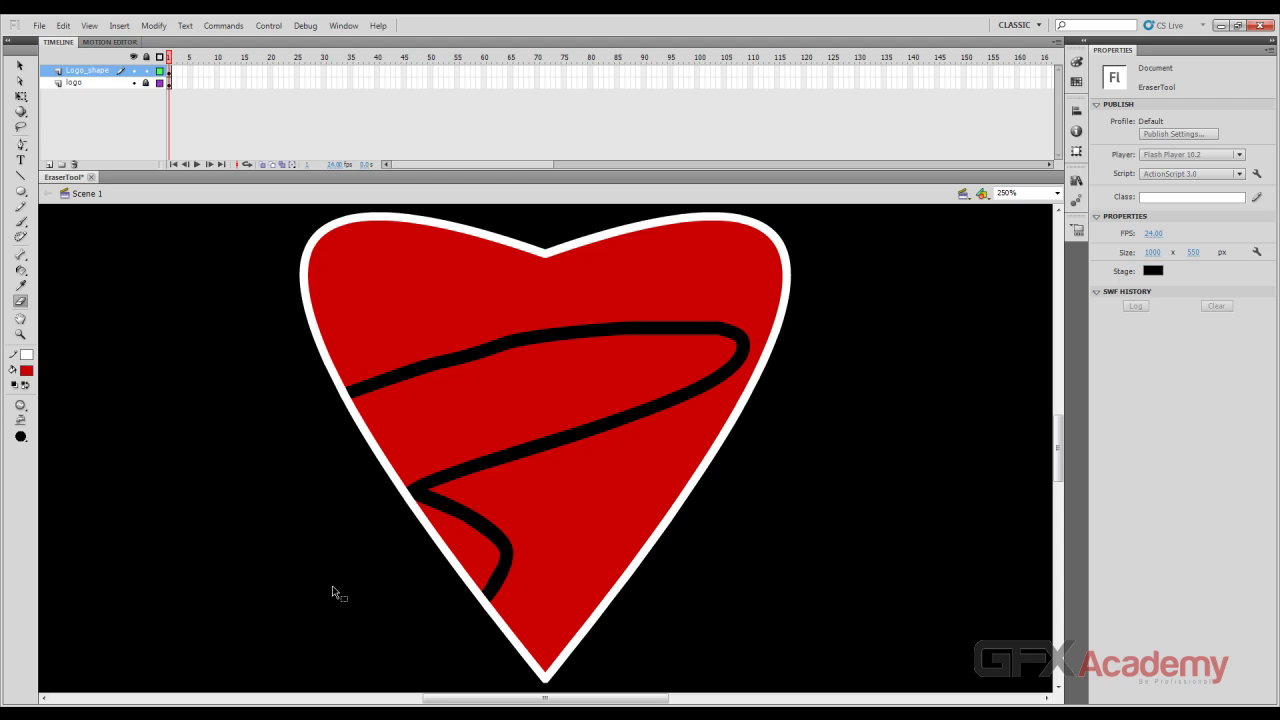
{"action": "key", "text": "ctrl+z"}
{"action": "mouse_move", "coordinate": [290, 494]}
{"action": "left_mouse_down"}
{"action": "mouse_move", "coordinate": [455, 424]}
{"action": "mouse_move", "coordinate": [892, 426]}
{"action": "left_mouse_up"}
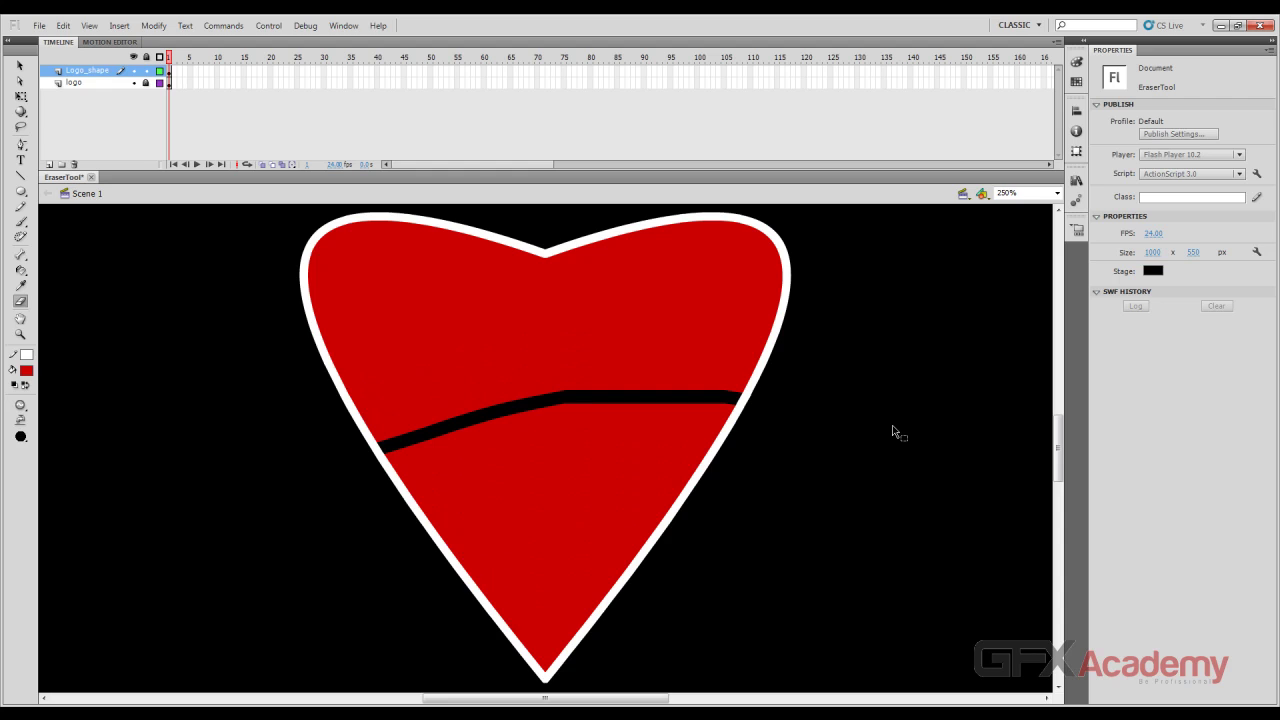
{"action": "key", "text": "ctrl+z"}
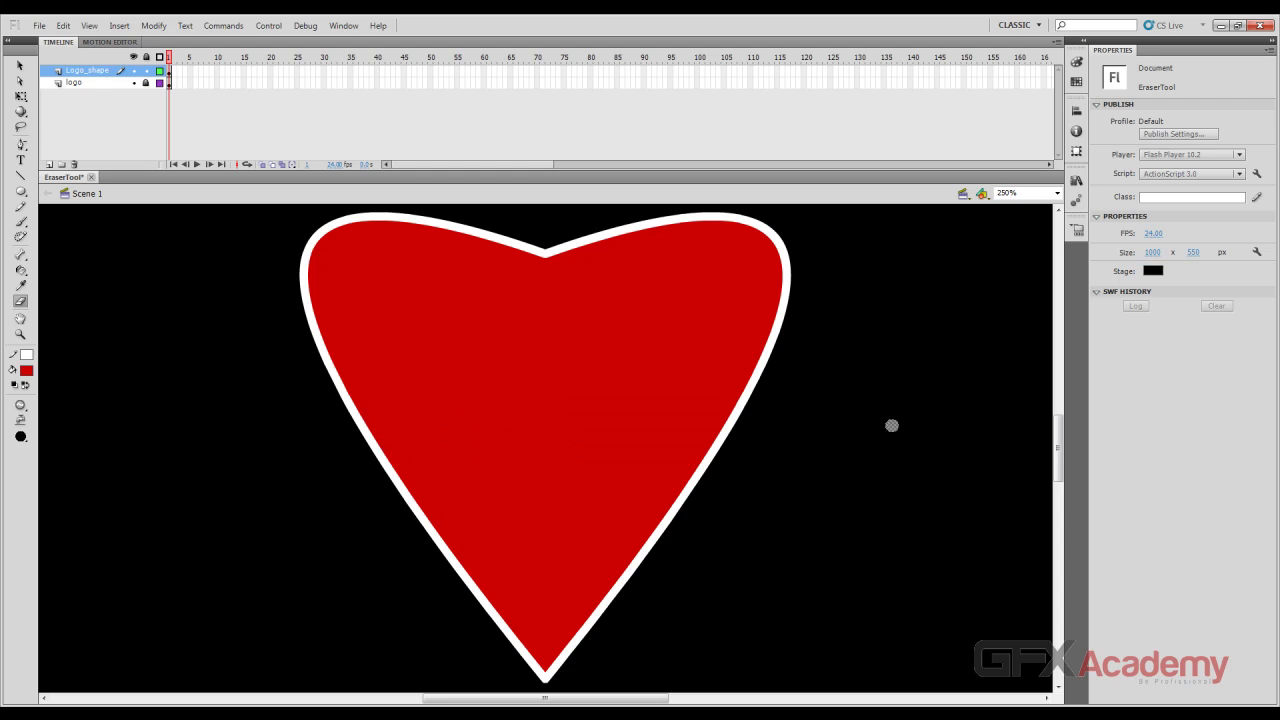
{"action": "left_click_drag", "start_coordinate": [778, 416], "coordinate": [240, 420]}
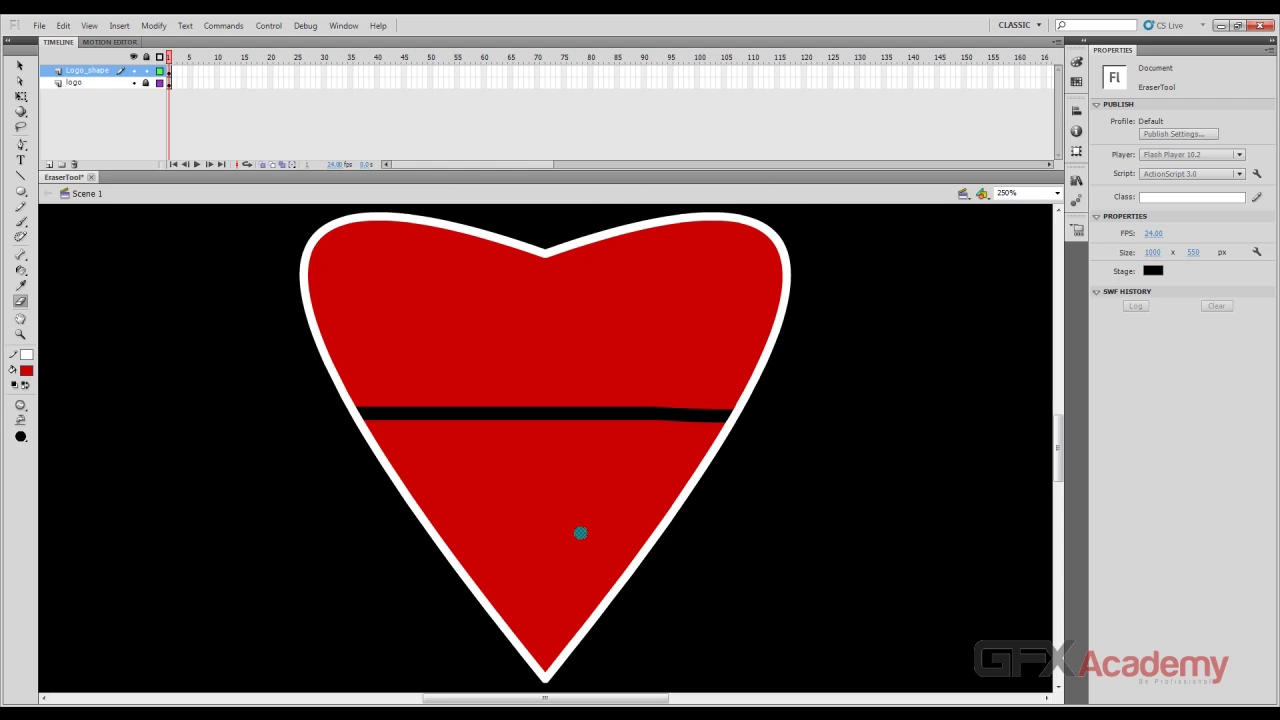
{"action": "key", "text": "ctrl+z"}
Erase strokes across the outlined heart with the Eraser in Erase Lines mode, and undo them all
{"action": "left_click", "coordinate": [19, 408]}
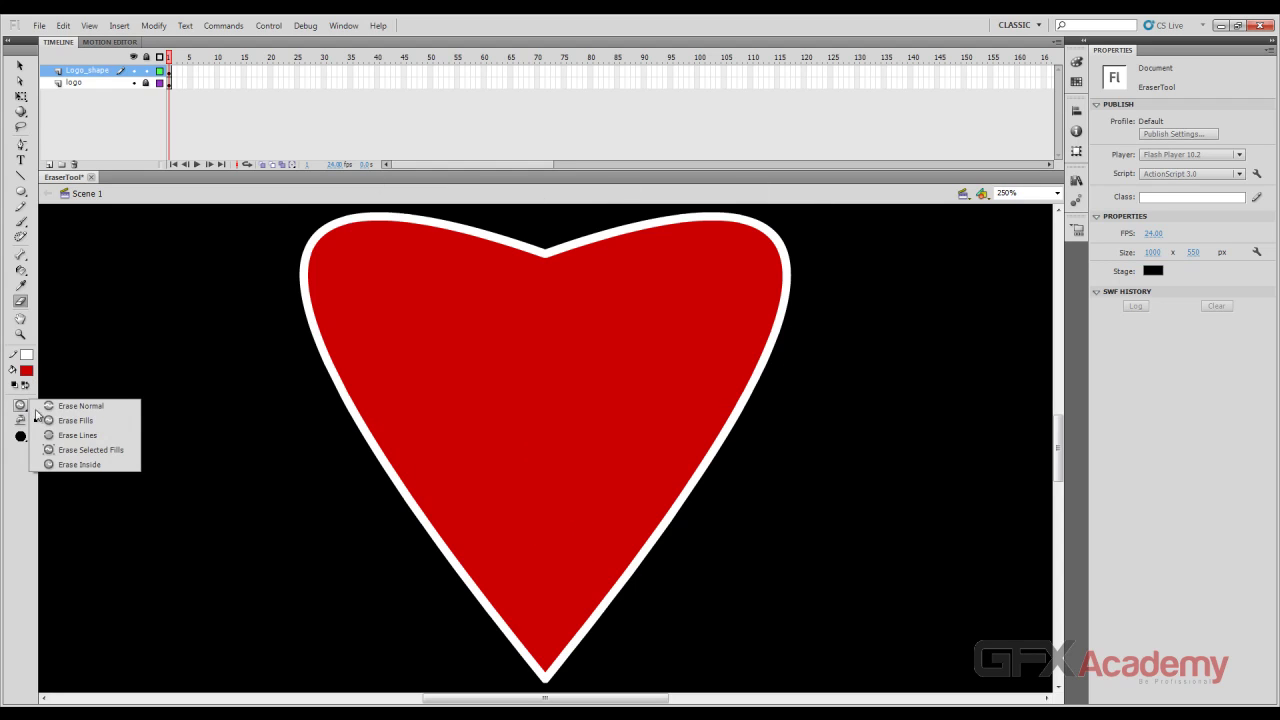
{"action": "left_click", "coordinate": [98, 436]}
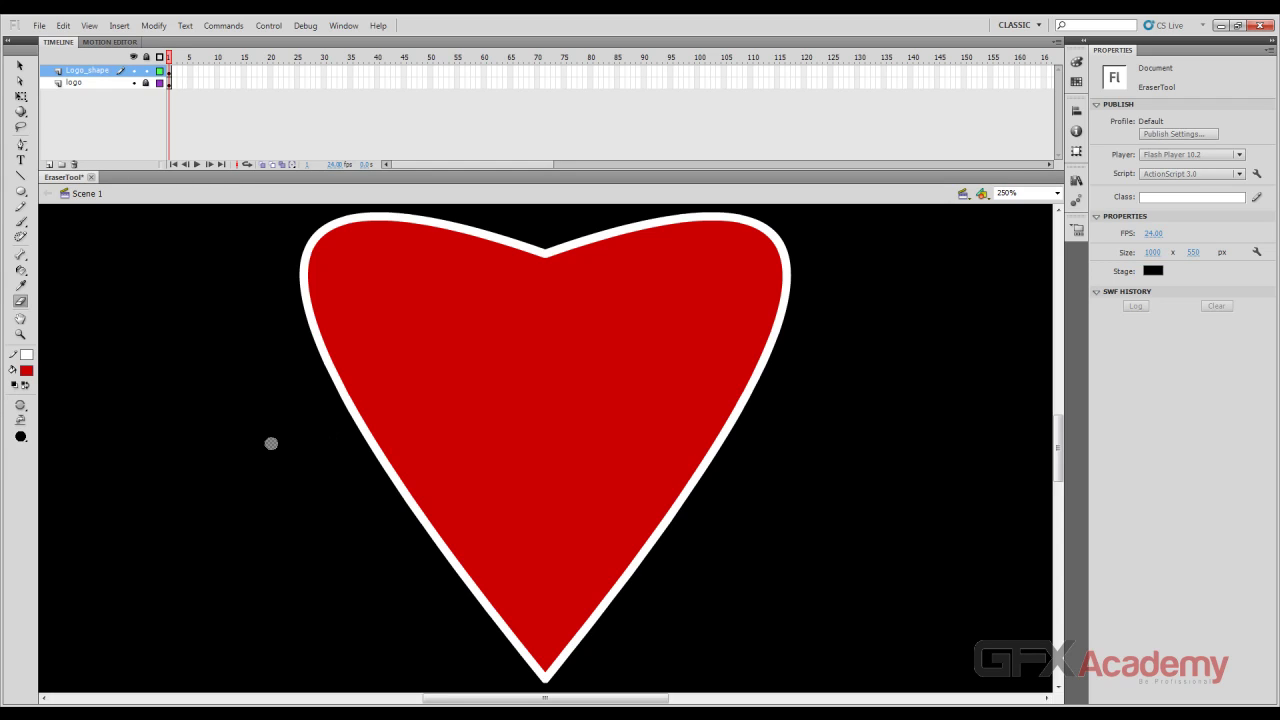
{"action": "mouse_move", "coordinate": [268, 443]}
{"action": "left_mouse_down"}
{"action": "mouse_move", "coordinate": [929, 422]}
{"action": "mouse_move", "coordinate": [297, 549]}
{"action": "mouse_move", "coordinate": [816, 552]}
{"action": "mouse_move", "coordinate": [351, 654]}
{"action": "left_mouse_up"}
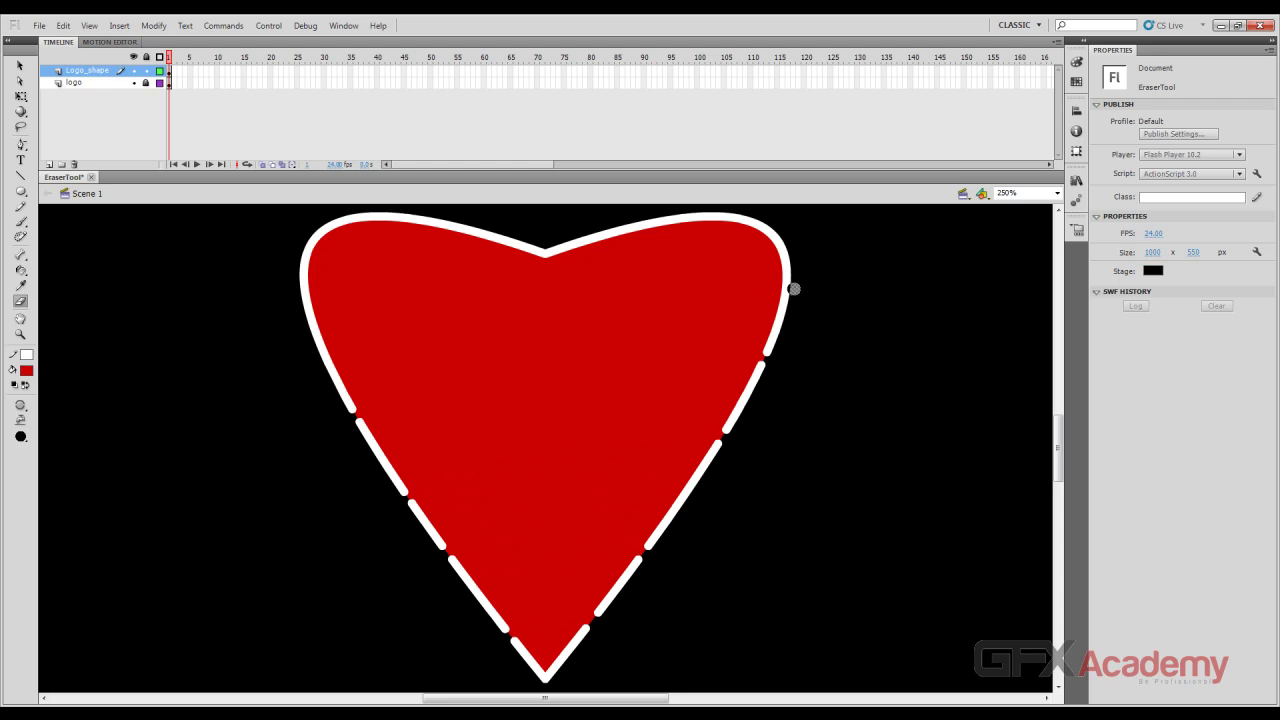
{"action": "mouse_move", "coordinate": [826, 291]}
{"action": "left_mouse_down"}
{"action": "mouse_move", "coordinate": [155, 279]}
{"action": "mouse_move", "coordinate": [551, 241]}
{"action": "mouse_move", "coordinate": [895, 239]}
{"action": "mouse_move", "coordinate": [936, 239]}
{"action": "mouse_move", "coordinate": [936, 277]}
{"action": "left_mouse_up"}
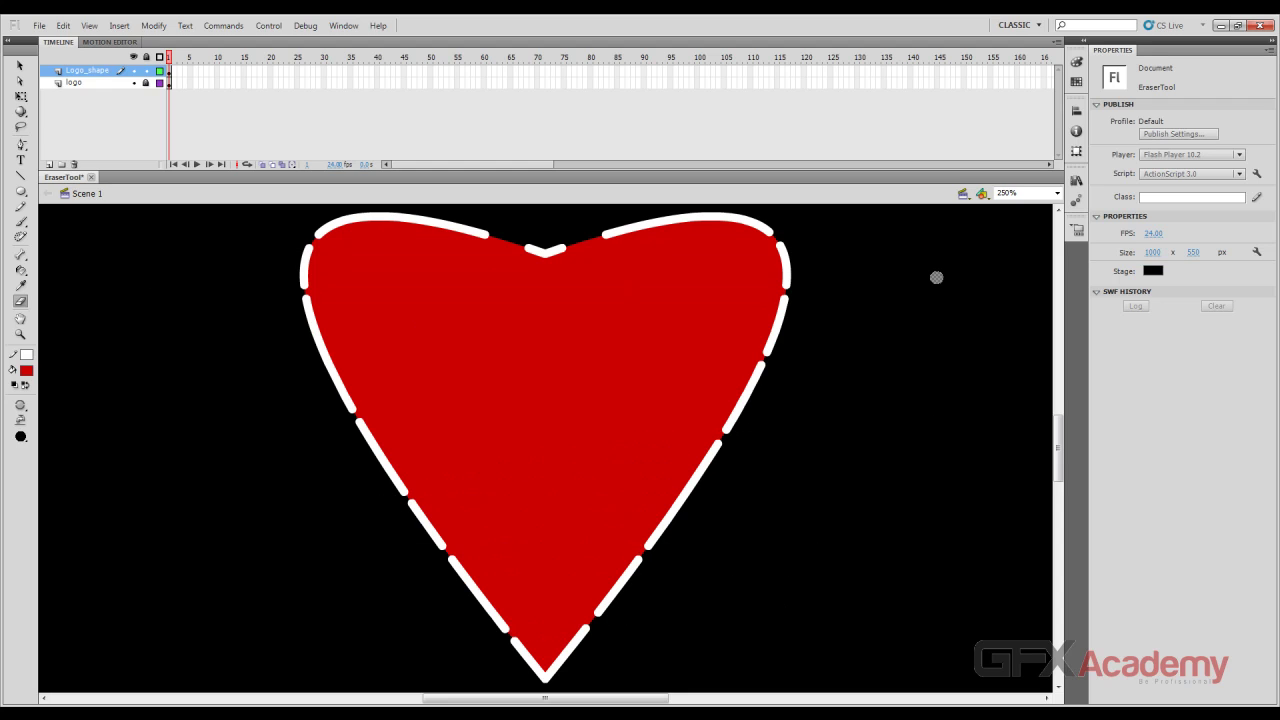
{"action": "key", "text": "ctrl+z"}
{"action": "key", "text": "ctrl+z"}
{"action": "key", "text": "ctrl+z"}
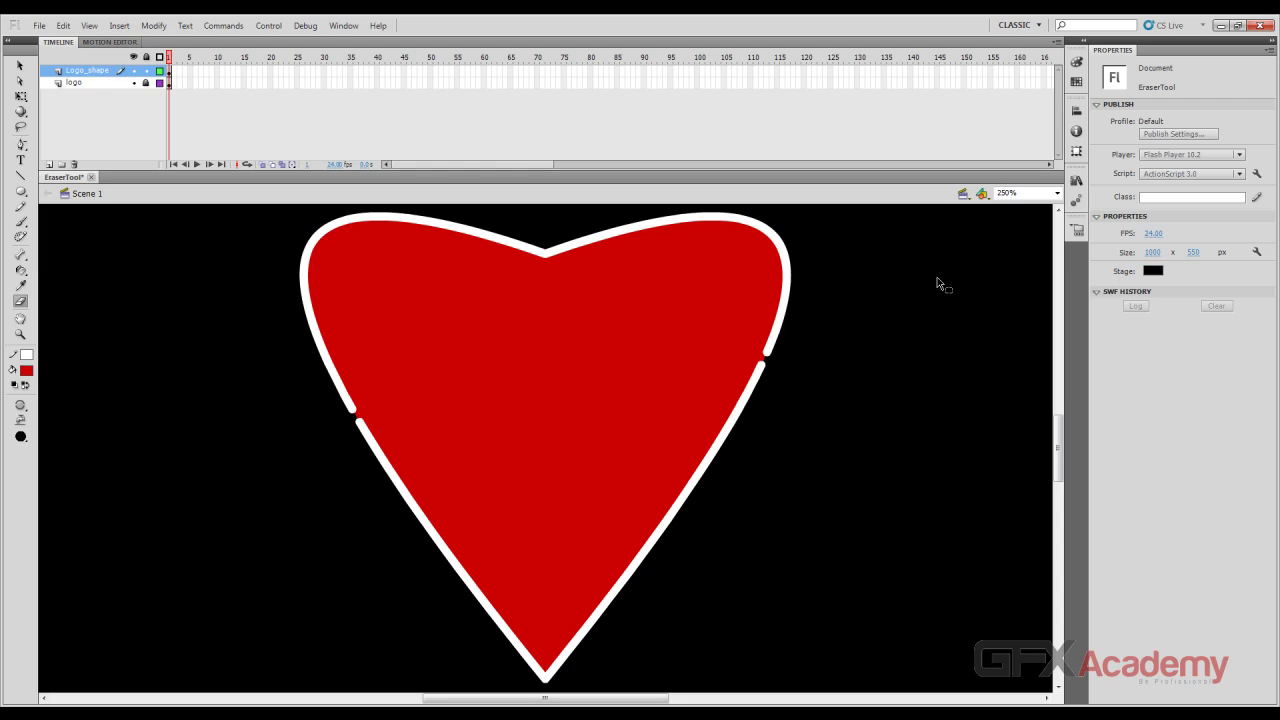
Set the Eraser to Erase Selected Fills mode and try erasing across the heart with nothing selected
{"action": "left_click", "coordinate": [20, 405]}
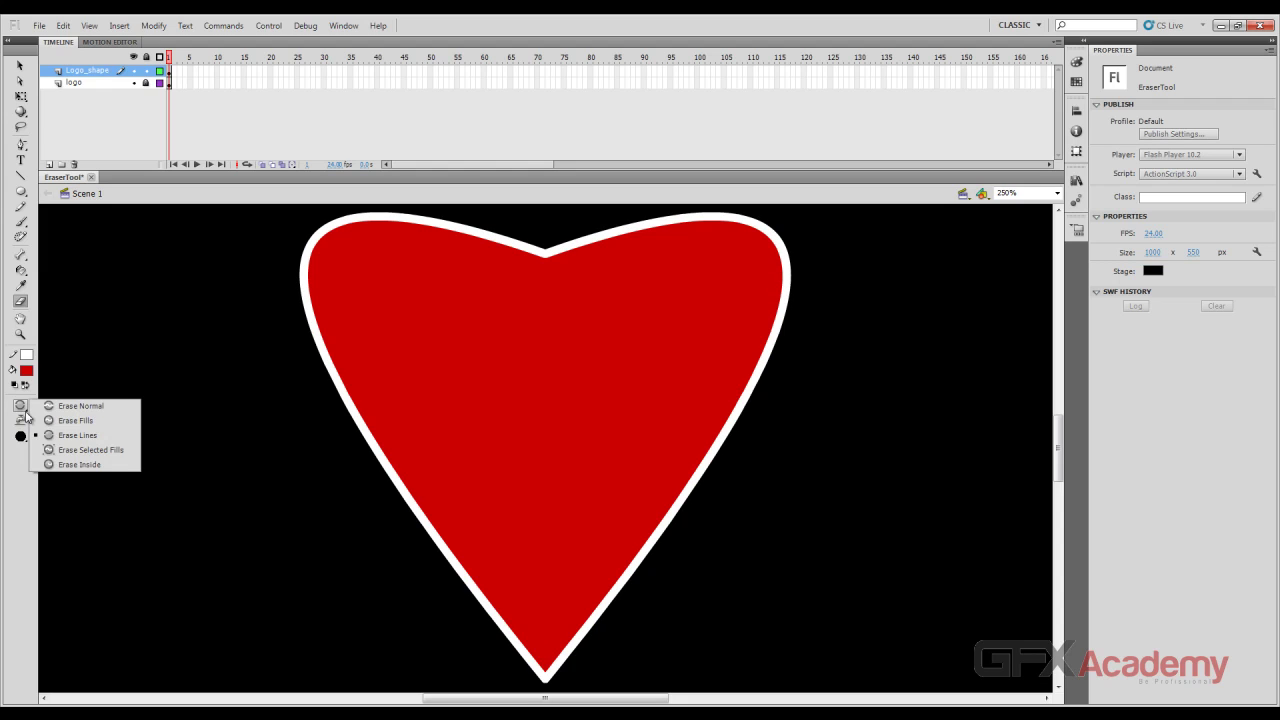
{"action": "left_click", "coordinate": [100, 452]}
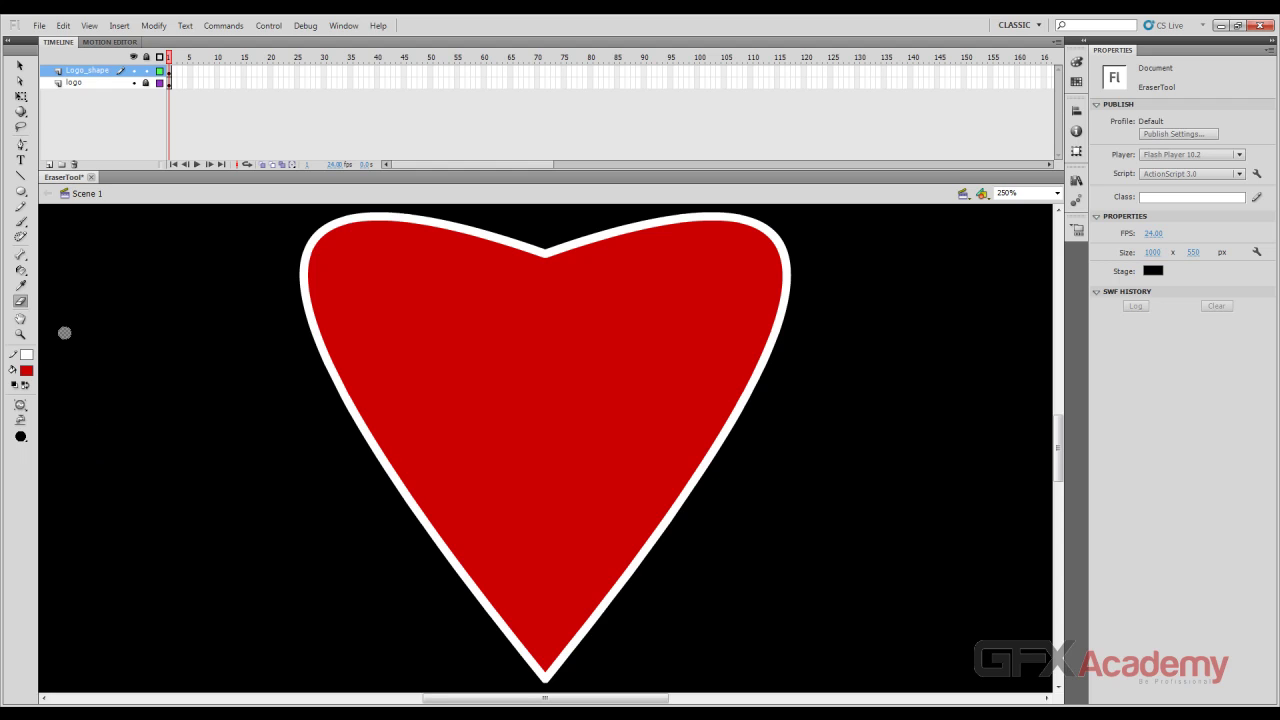
{"action": "mouse_move", "coordinate": [316, 536]}
{"action": "left_mouse_down"}
{"action": "mouse_move", "coordinate": [823, 451]}
{"action": "mouse_move", "coordinate": [186, 614]}
{"action": "left_mouse_up"}
Select the heart's red fill, erase a winding stroke across it in Erase Selected Fills mode, and undo it
{"action": "left_click", "coordinate": [20, 66]}
{"action": "left_click", "coordinate": [536, 347]}
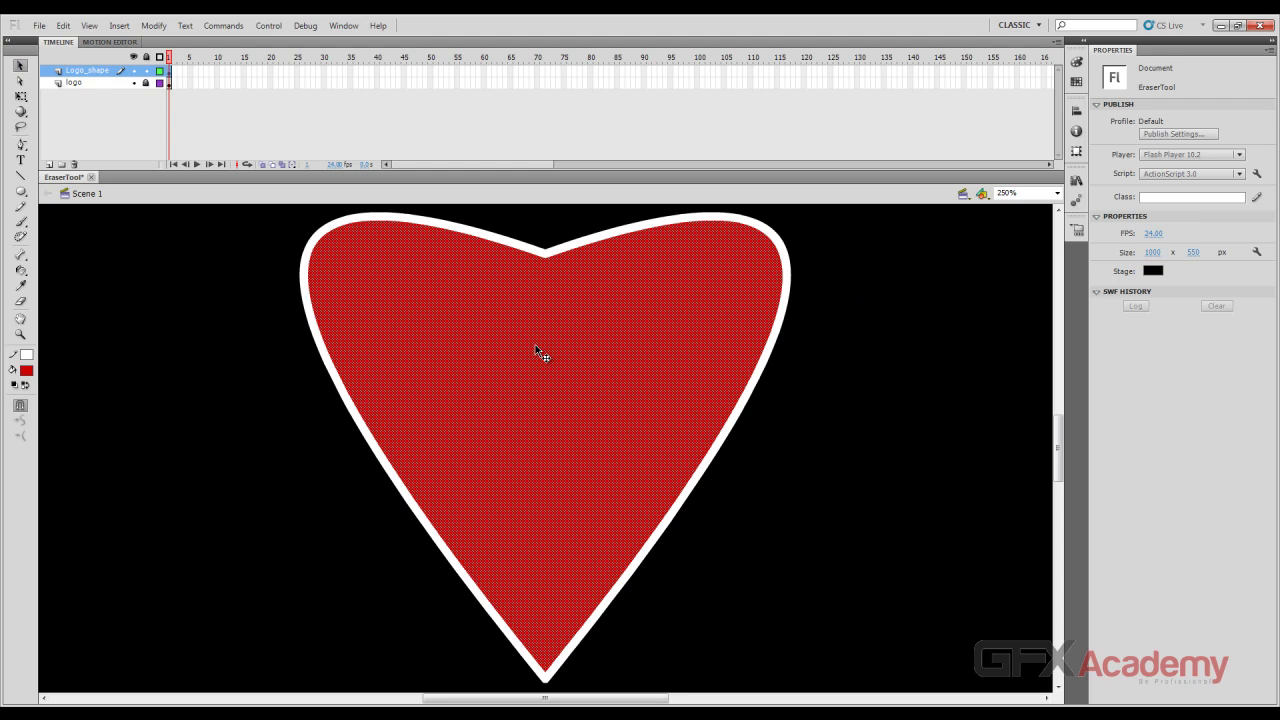
{"action": "left_click", "coordinate": [20, 301]}
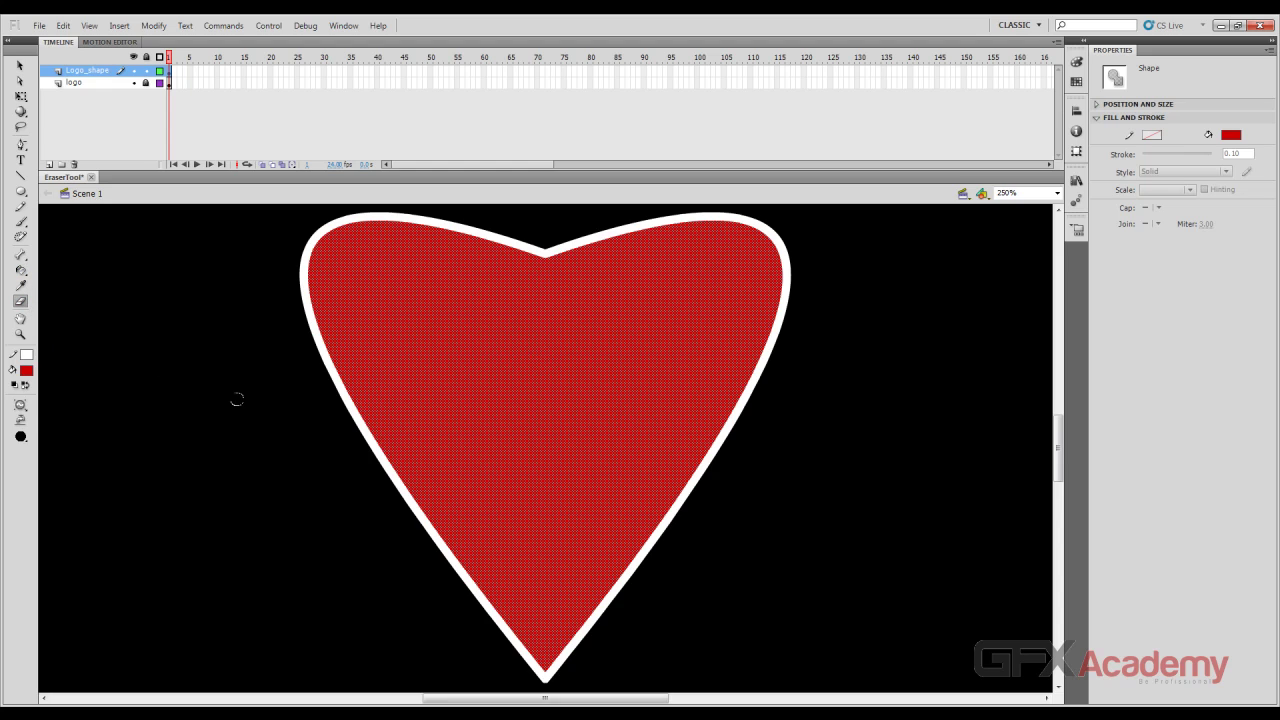
{"action": "mouse_move", "coordinate": [236, 399]}
{"action": "left_mouse_down"}
{"action": "mouse_move", "coordinate": [592, 352]}
{"action": "mouse_move", "coordinate": [731, 408]}
{"action": "mouse_move", "coordinate": [368, 490]}
{"action": "mouse_move", "coordinate": [706, 636]}
{"action": "mouse_move", "coordinate": [411, 702]}
{"action": "left_mouse_up"}
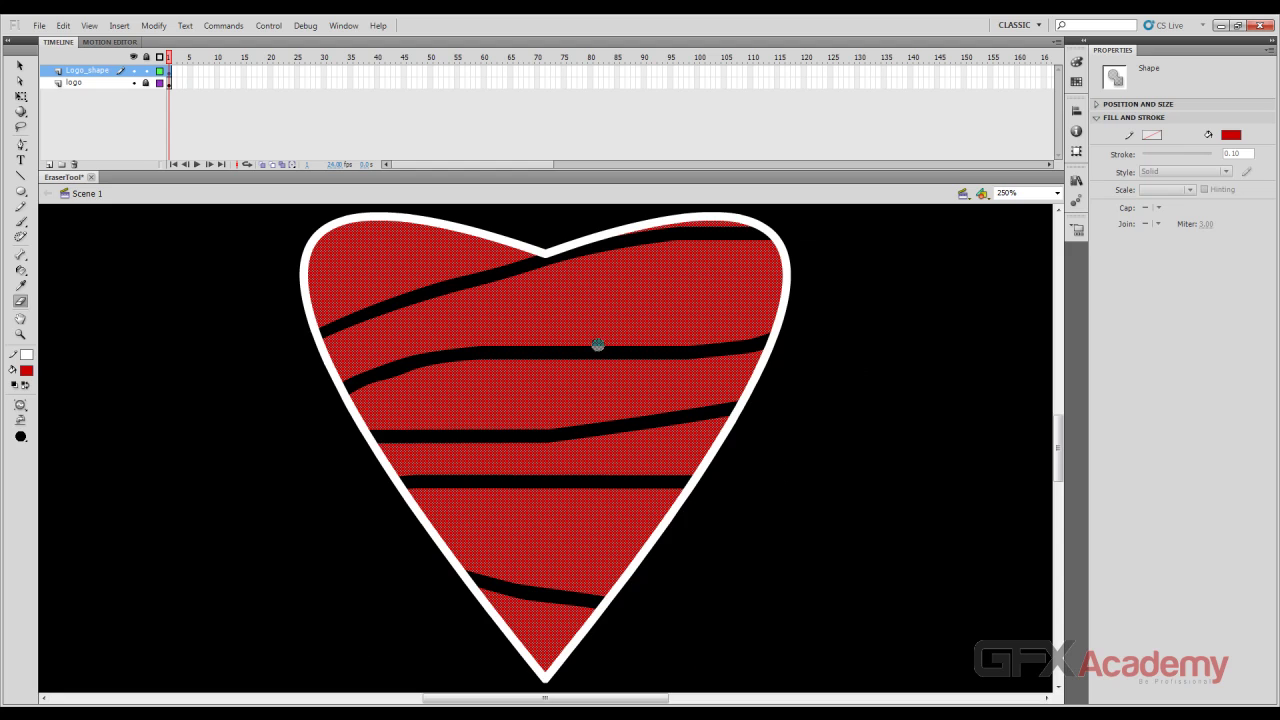
{"action": "key", "text": "ctrl+z"}
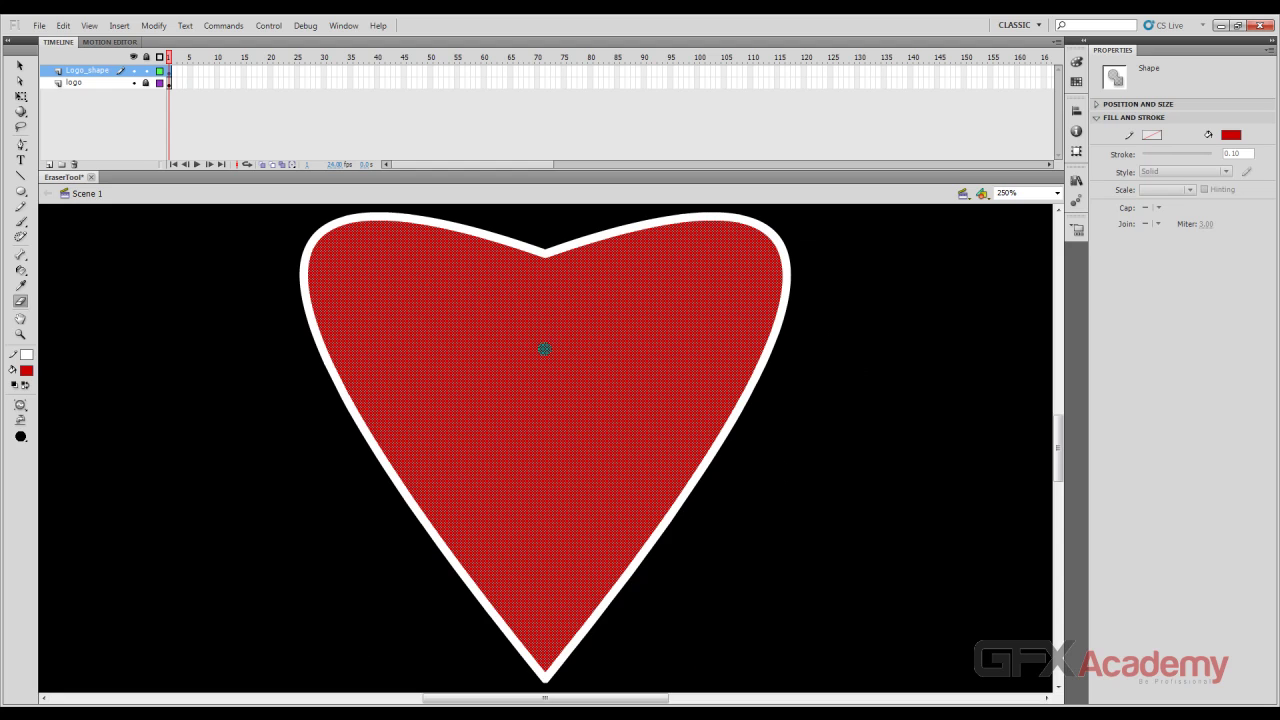
Select the heart's entire white outline and try erasing across it in Erase Selected Fills mode
{"action": "key", "text": "v"}
{"action": "double_click", "coordinate": [552, 254]}
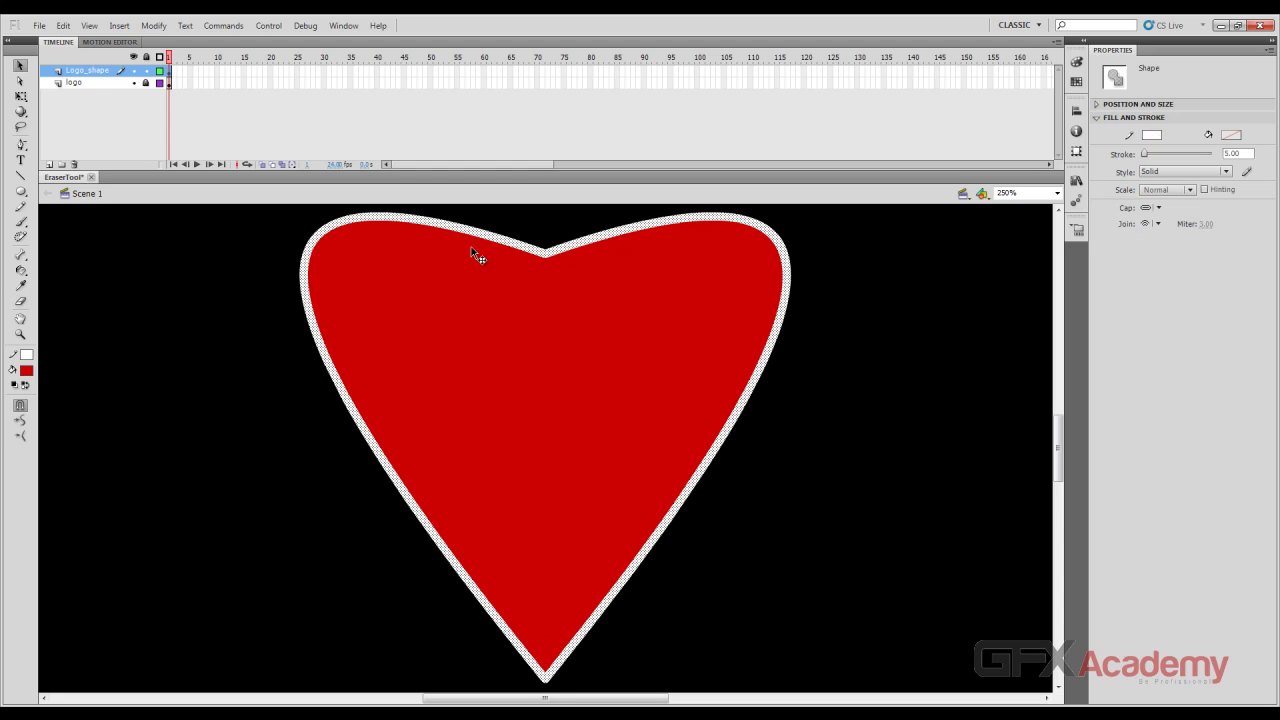
{"action": "left_click", "coordinate": [20, 301]}
{"action": "mouse_move", "coordinate": [160, 353]}
{"action": "left_mouse_down"}
{"action": "mouse_move", "coordinate": [877, 368]}
{"action": "mouse_move", "coordinate": [331, 517]}
{"action": "left_mouse_up"}
{"action": "mouse_move", "coordinate": [272, 446]}
{"action": "left_mouse_down"}
{"action": "mouse_move", "coordinate": [759, 372]}
{"action": "mouse_move", "coordinate": [518, 525]}
{"action": "mouse_move", "coordinate": [337, 594]}
{"action": "left_mouse_up"}
Convert the selected white outline from lines to fills and deselect it
{"action": "left_click", "coordinate": [20, 65]}
{"action": "left_click", "coordinate": [152, 26]}
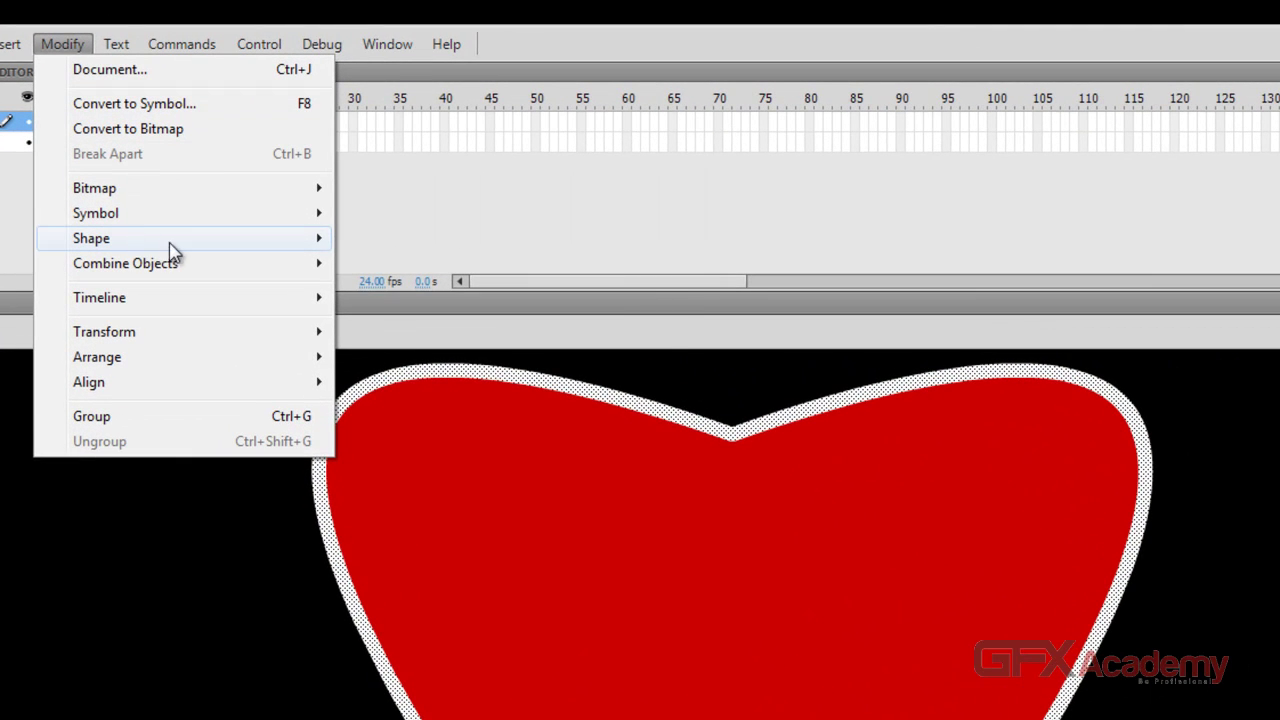
{"action": "mouse_move", "coordinate": [224, 142]}
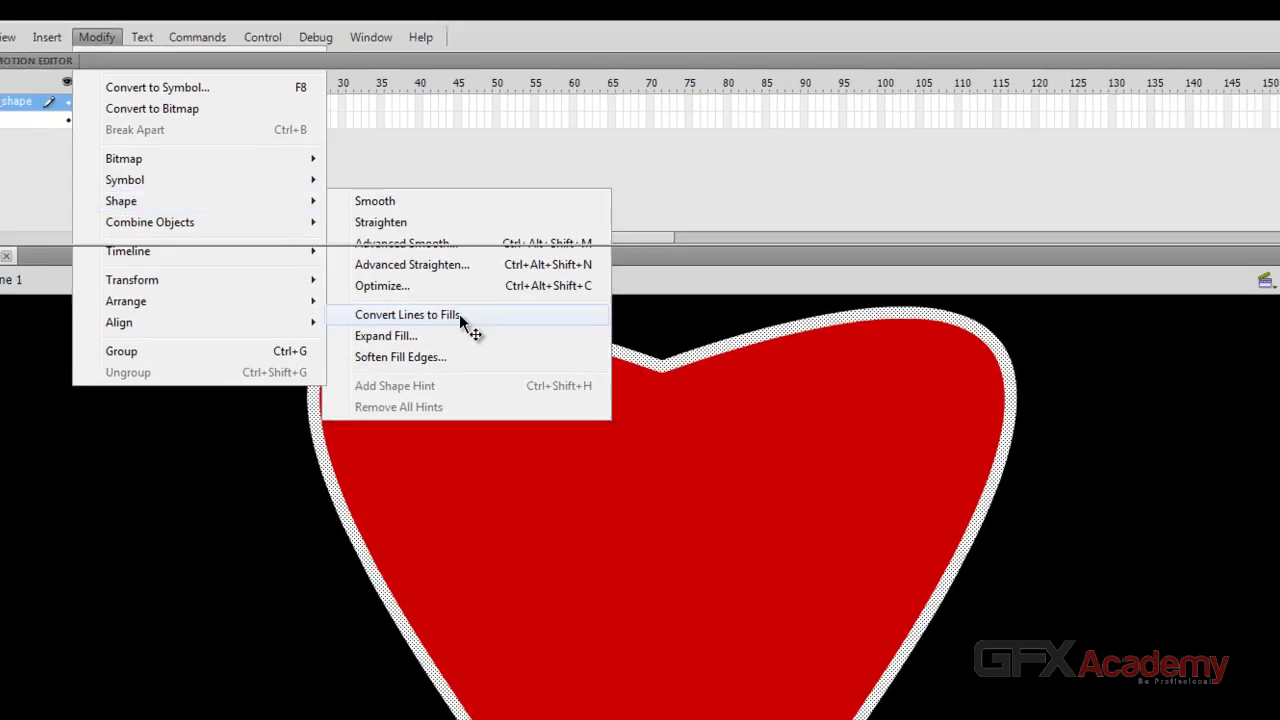
{"action": "left_click", "coordinate": [493, 375]}
{"action": "left_click", "coordinate": [181, 475]}
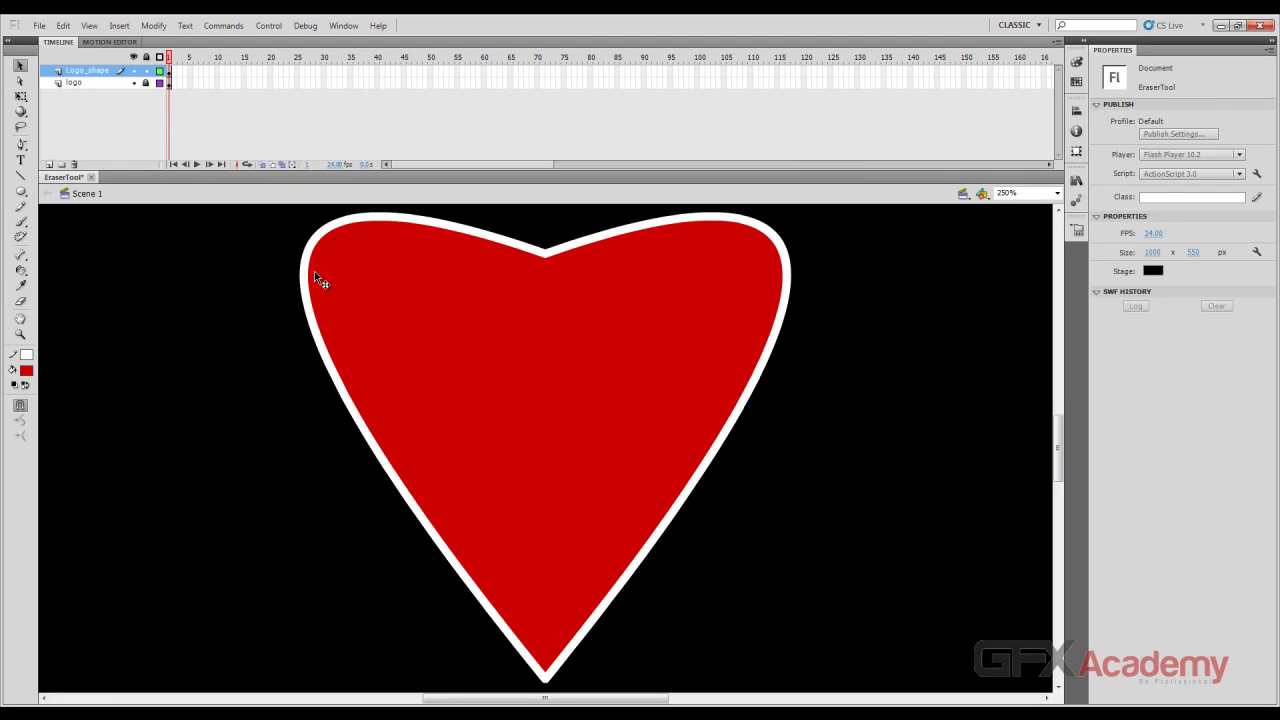
Select the converted white outline and the red fill in turn to compare their fill and stroke properties
{"action": "left_click", "coordinate": [314, 271]}
{"action": "left_click", "coordinate": [307, 272]}
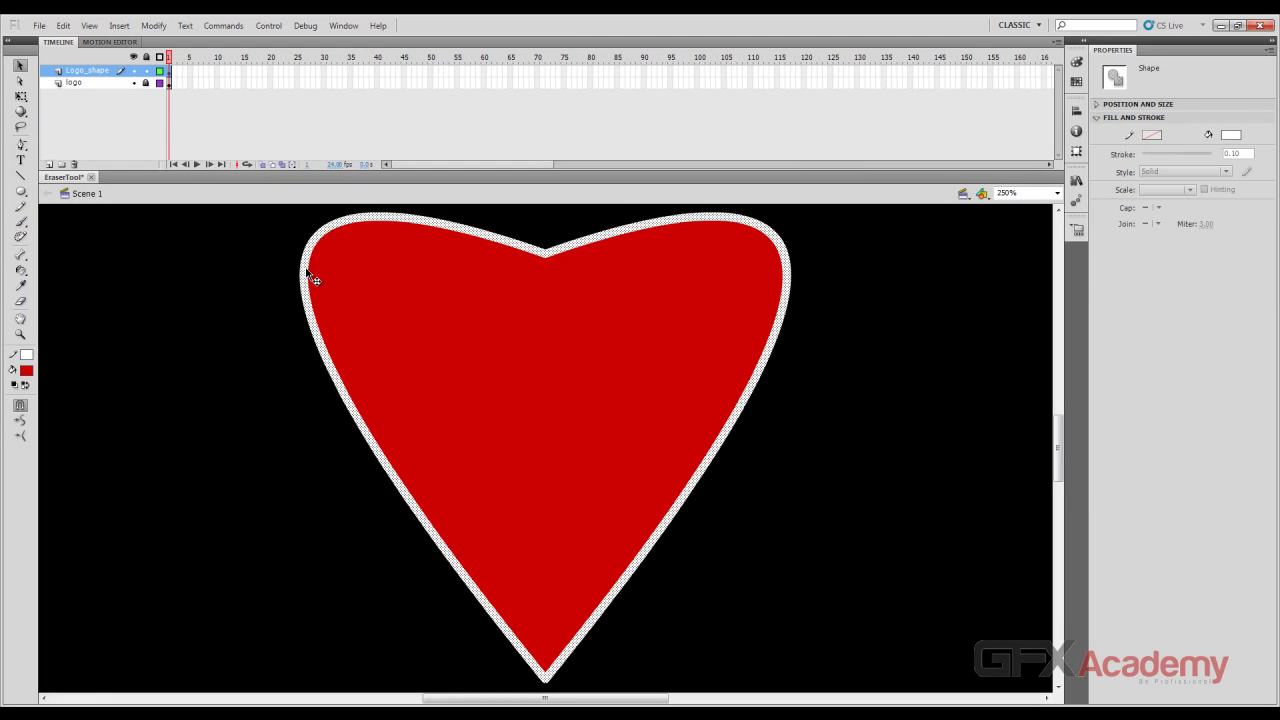
{"action": "left_click", "coordinate": [383, 269]}
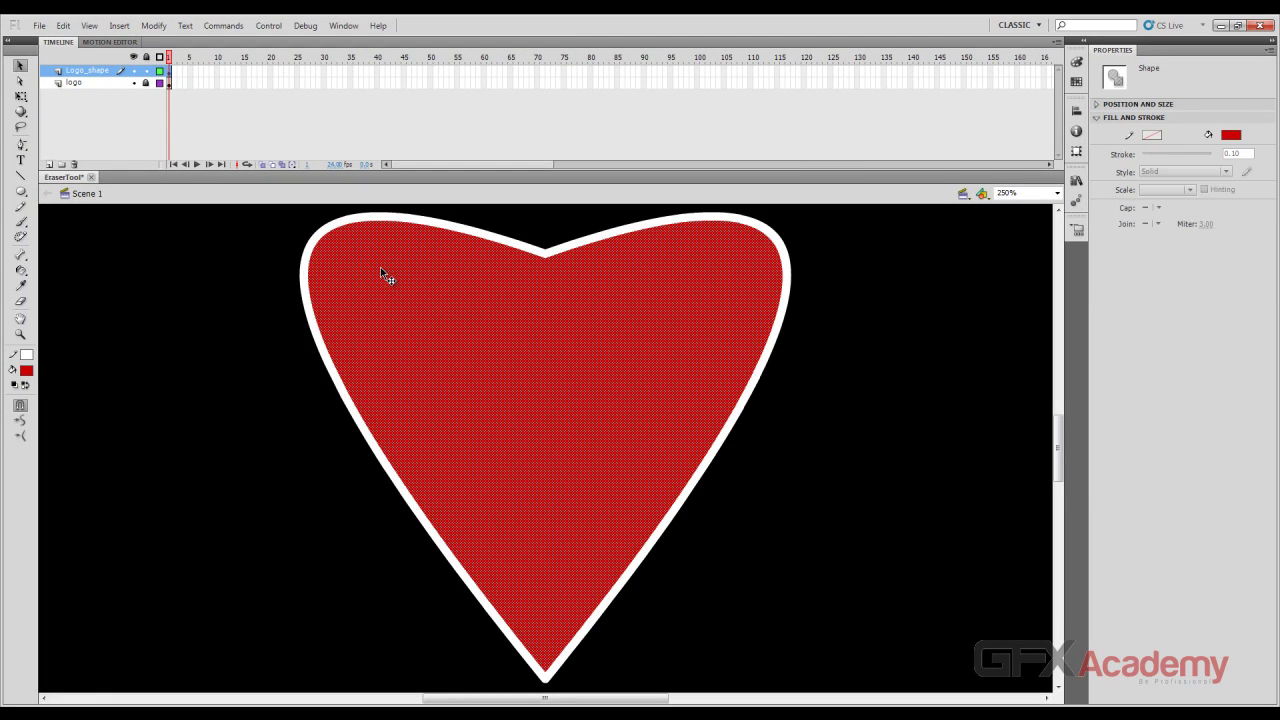
Select the converted white outline, erase a winding stroke across it in Erase Selected Fills mode, and undo it
{"action": "left_click", "coordinate": [308, 264]}
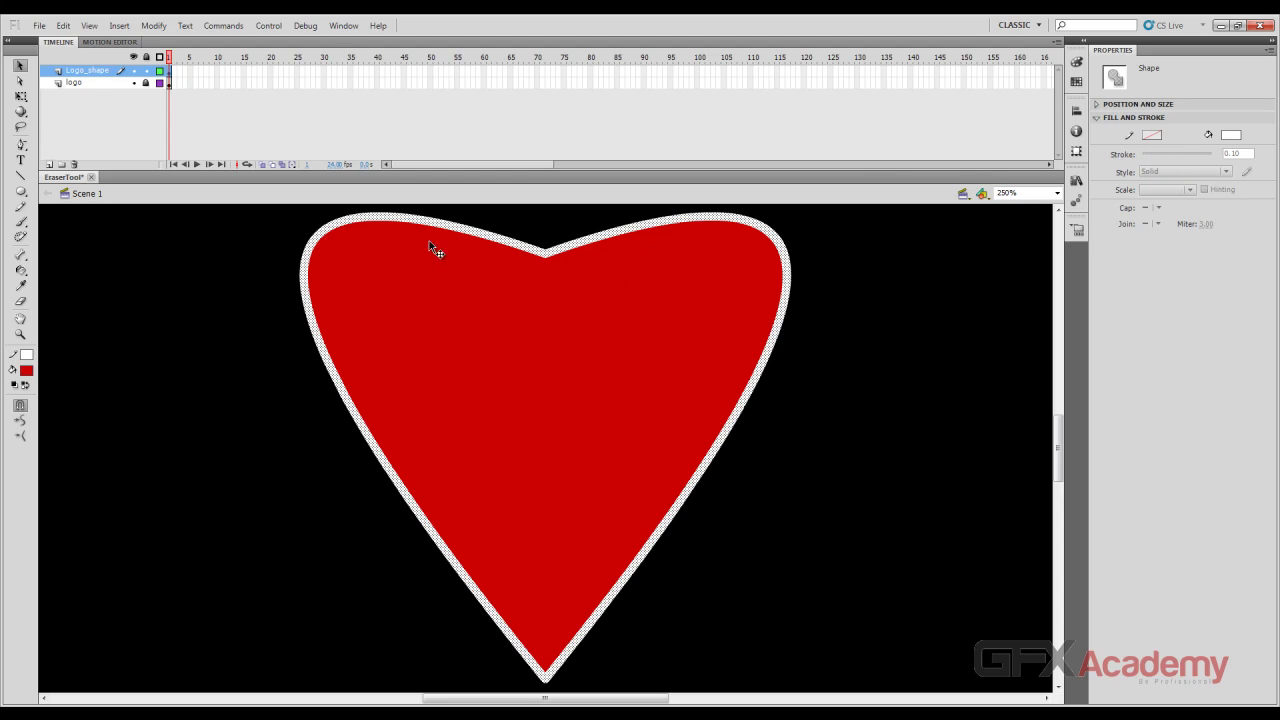
{"action": "left_click", "coordinate": [20, 302]}
{"action": "left_click", "coordinate": [20, 405]}
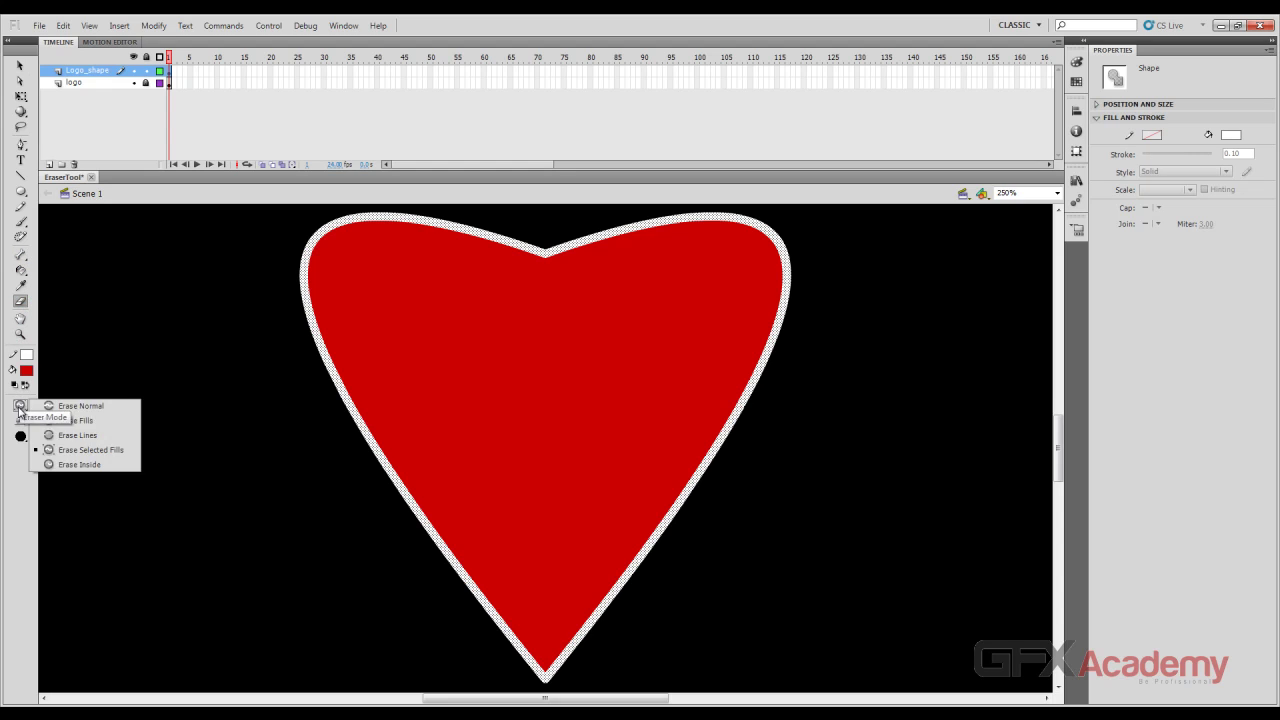
{"action": "left_click", "coordinate": [71, 452]}
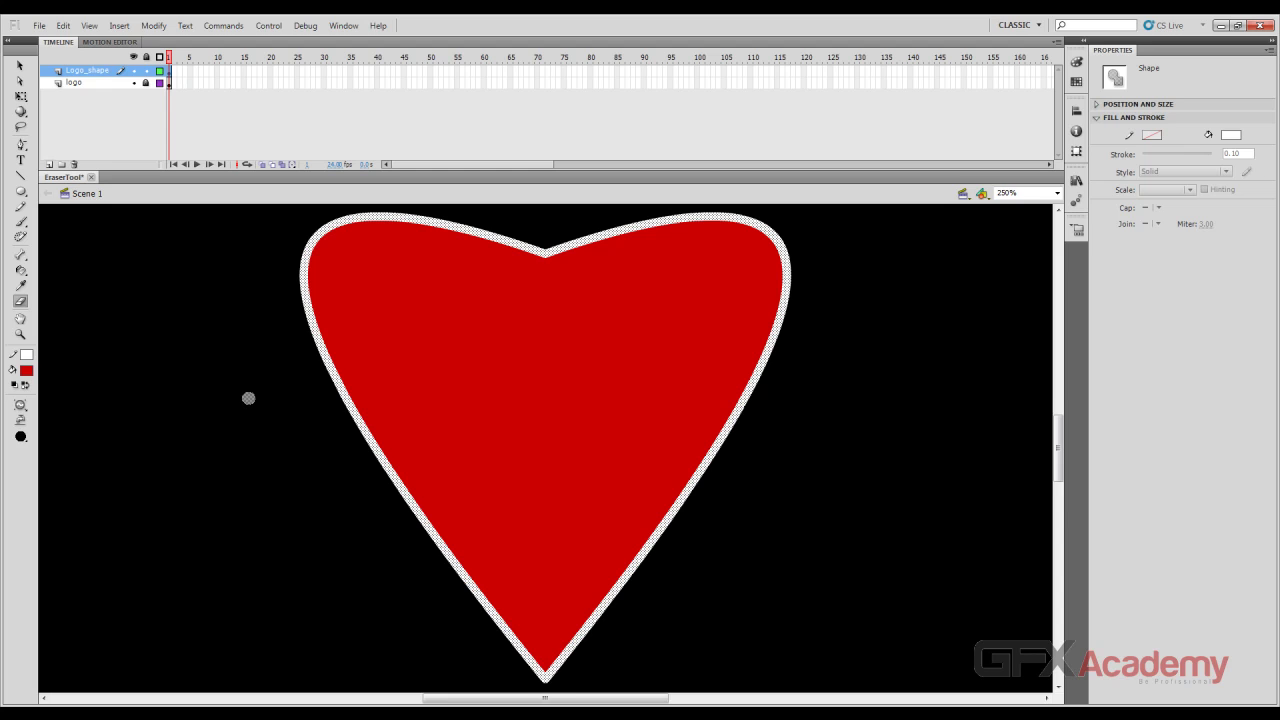
{"action": "mouse_move", "coordinate": [236, 398]}
{"action": "left_mouse_down"}
{"action": "mouse_move", "coordinate": [764, 294]}
{"action": "mouse_move", "coordinate": [602, 443]}
{"action": "mouse_move", "coordinate": [359, 525]}
{"action": "mouse_move", "coordinate": [341, 425]}
{"action": "mouse_move", "coordinate": [401, 414]}
{"action": "mouse_move", "coordinate": [545, 591]}
{"action": "mouse_move", "coordinate": [369, 647]}
{"action": "left_mouse_up"}
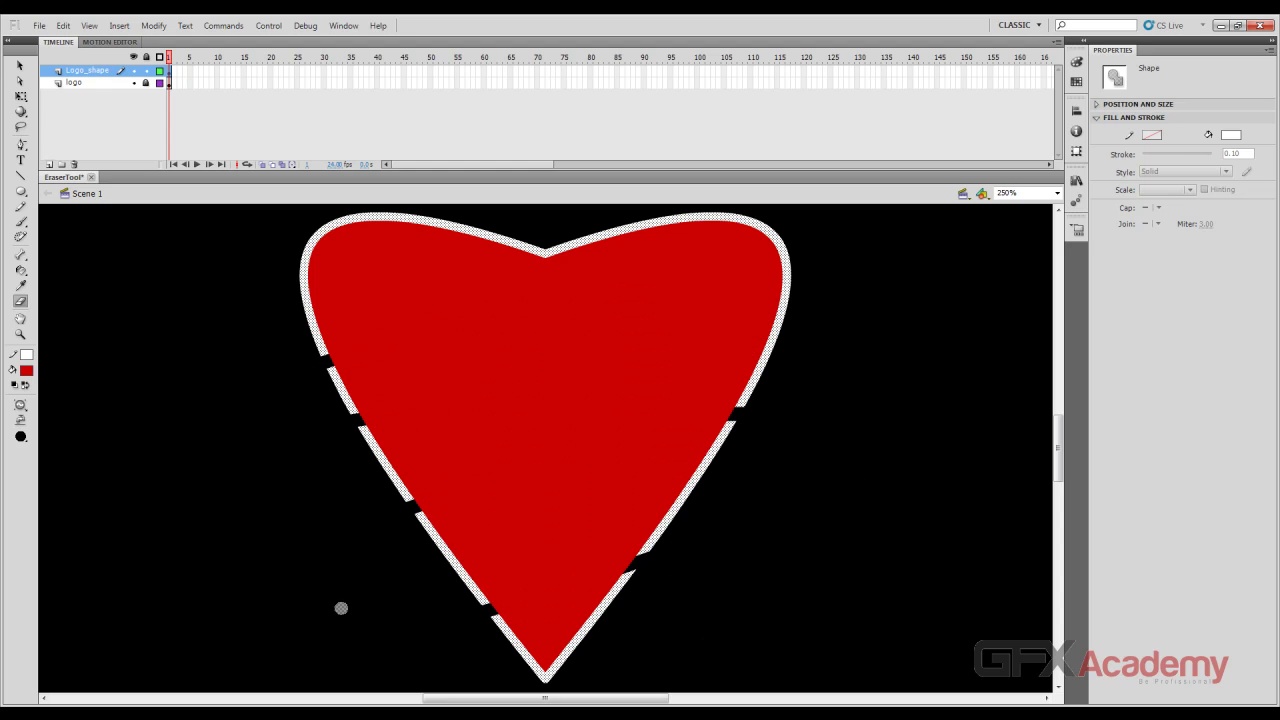
{"action": "key", "text": "ctrl+z"}
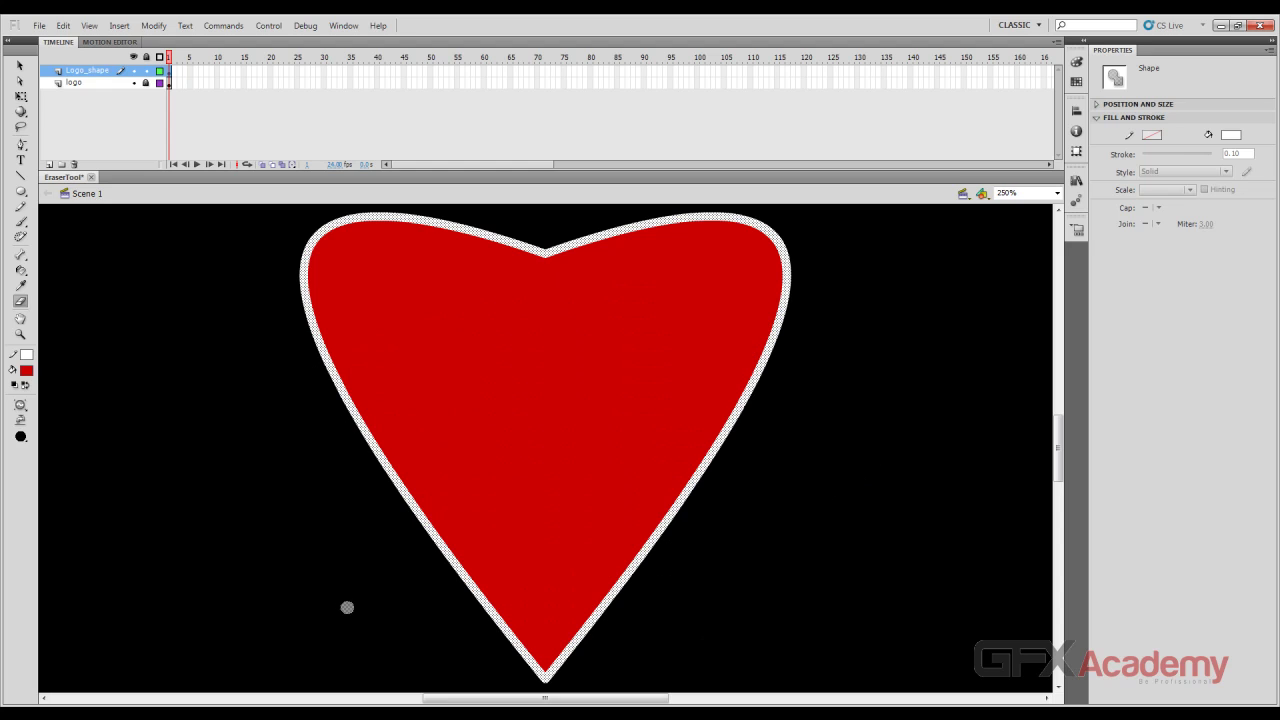
Set the Eraser to Erase Inside mode and try strokes across the heart that start outside it
{"action": "left_click", "coordinate": [20, 405]}
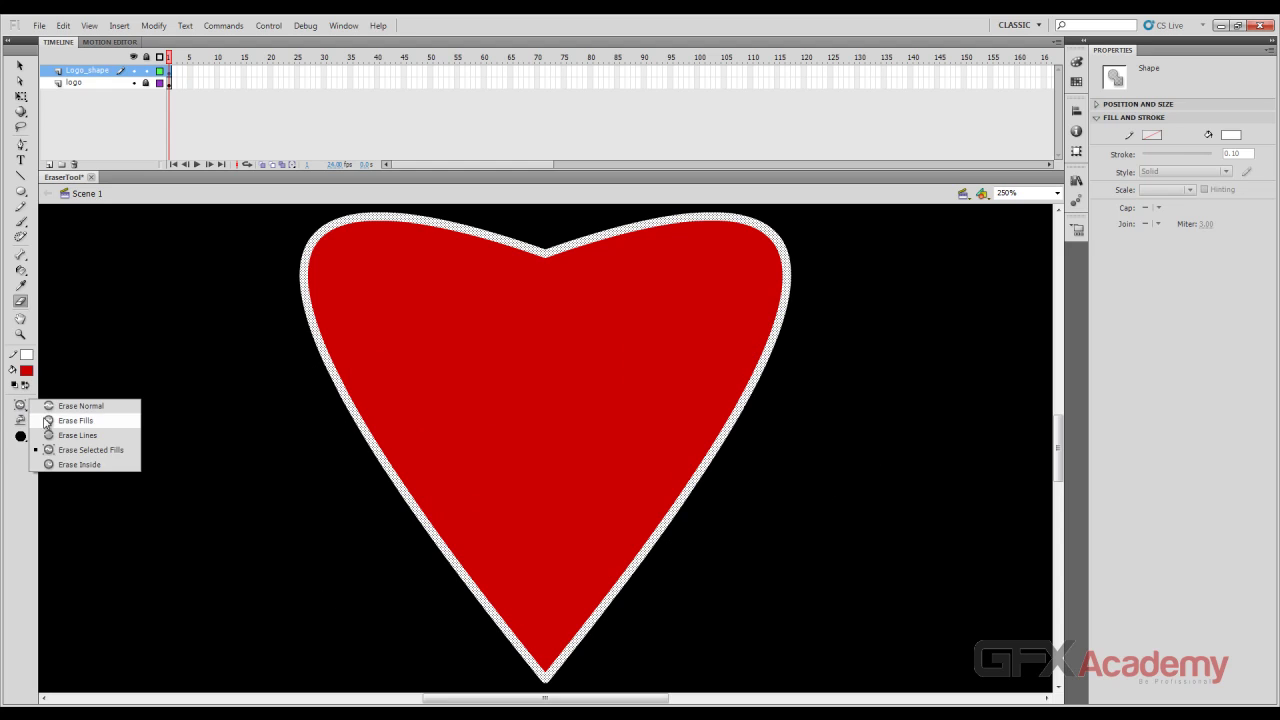
{"action": "left_click", "coordinate": [71, 465]}
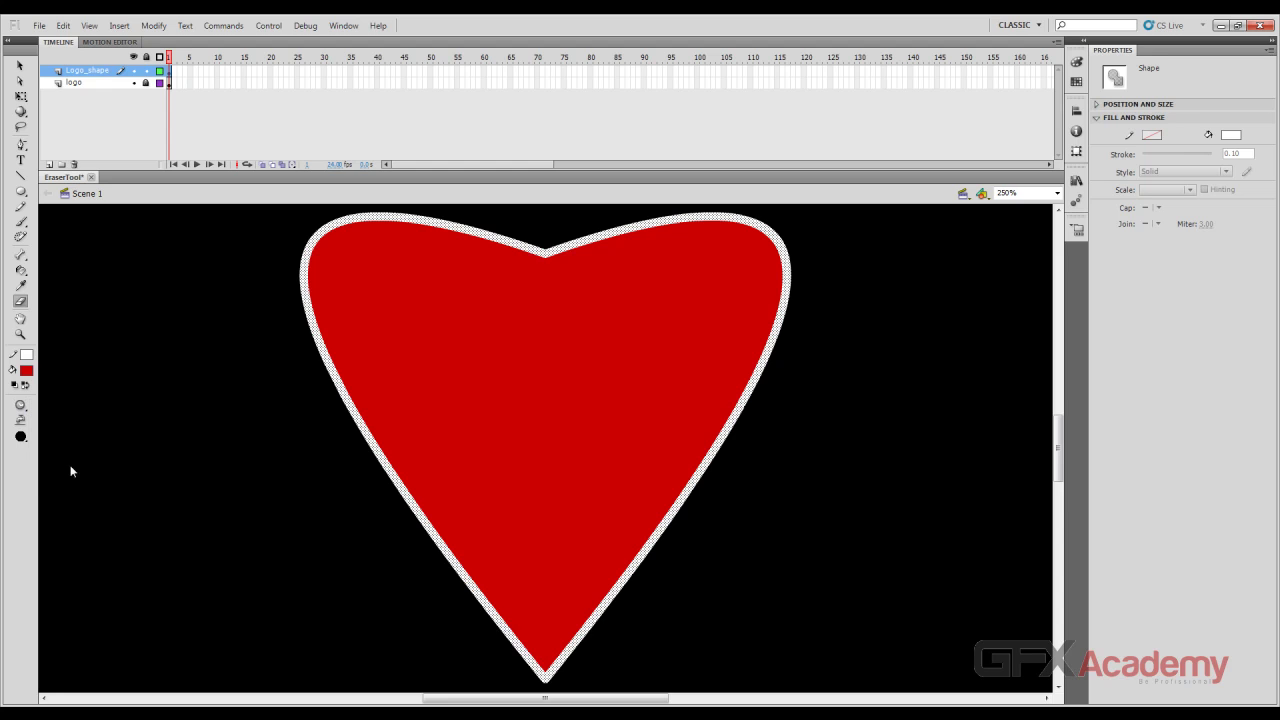
{"action": "mouse_move", "coordinate": [278, 474]}
{"action": "left_mouse_down"}
{"action": "mouse_move", "coordinate": [822, 348]}
{"action": "mouse_move", "coordinate": [972, 380]}
{"action": "left_mouse_up"}
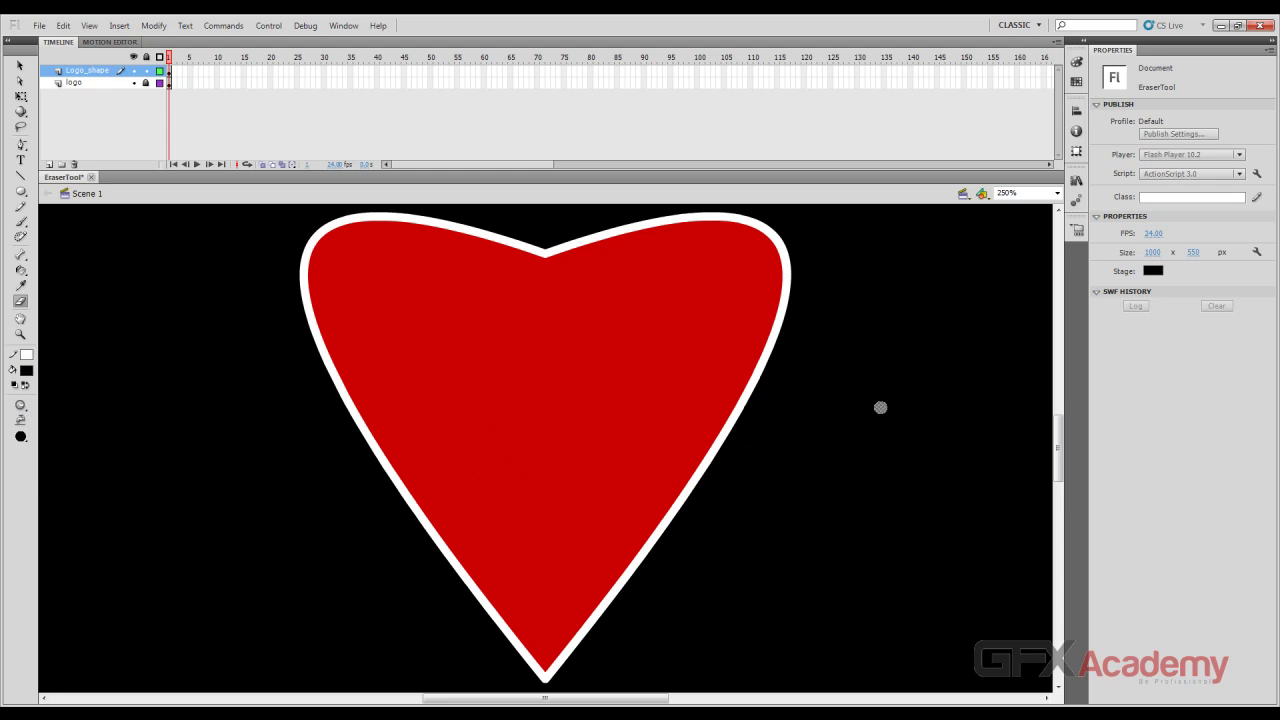
{"action": "mouse_move", "coordinate": [880, 406]}
{"action": "left_mouse_down"}
{"action": "mouse_move", "coordinate": [551, 677]}
{"action": "mouse_move", "coordinate": [495, 688]}
{"action": "left_mouse_up"}
Erase spots inside the red fill, at its centre and near its right edge, in Erase Inside mode, and undo them
{"action": "mouse_move", "coordinate": [537, 397]}
{"action": "left_mouse_down"}
{"action": "mouse_move", "coordinate": [565, 410]}
{"action": "mouse_move", "coordinate": [561, 356]}
{"action": "mouse_move", "coordinate": [520, 372]}
{"action": "mouse_move", "coordinate": [559, 374]}
{"action": "mouse_move", "coordinate": [534, 406]}
{"action": "left_mouse_up"}
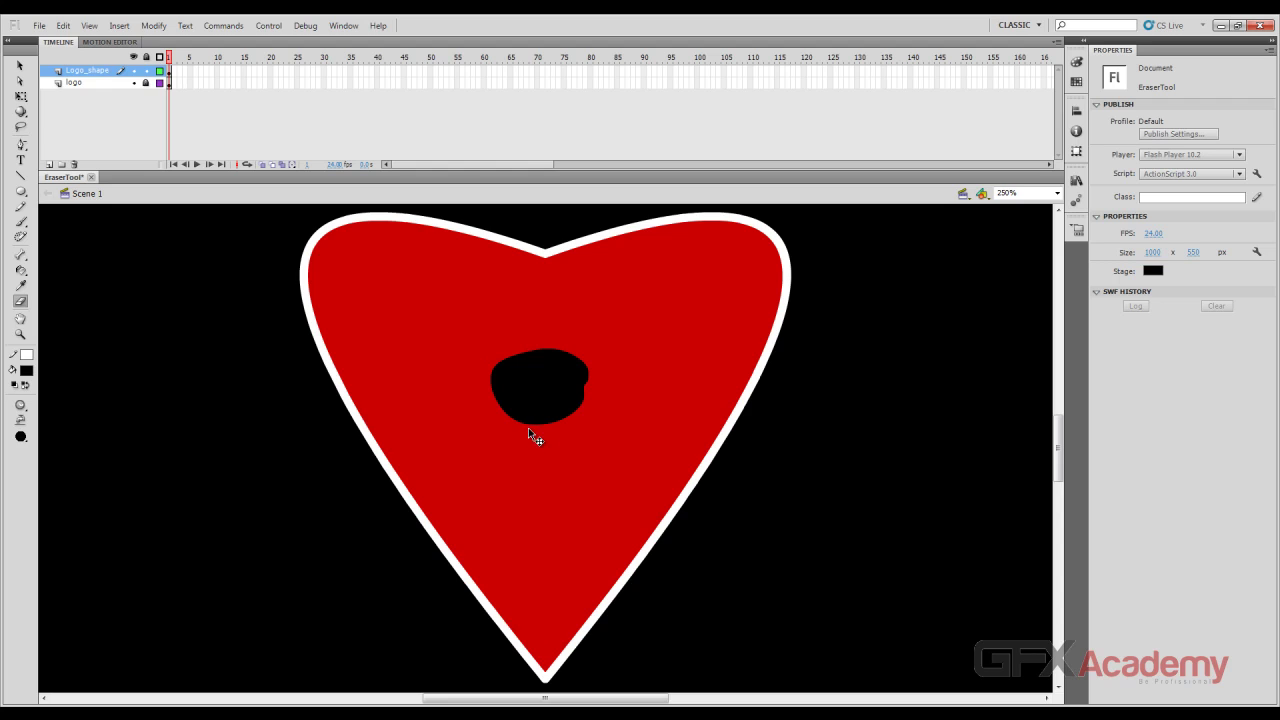
{"action": "key", "text": "ctrl+z"}
{"action": "mouse_move", "coordinate": [697, 471]}
{"action": "left_mouse_down"}
{"action": "mouse_move", "coordinate": [709, 460]}
{"action": "mouse_move", "coordinate": [706, 485]}
{"action": "mouse_move", "coordinate": [755, 403]}
{"action": "mouse_move", "coordinate": [614, 585]}
{"action": "left_mouse_up"}
{"action": "mouse_move", "coordinate": [750, 445]}
{"action": "left_mouse_down"}
{"action": "mouse_move", "coordinate": [489, 443]}
{"action": "mouse_move", "coordinate": [709, 546]}
{"action": "mouse_move", "coordinate": [798, 461]}
{"action": "left_mouse_up"}
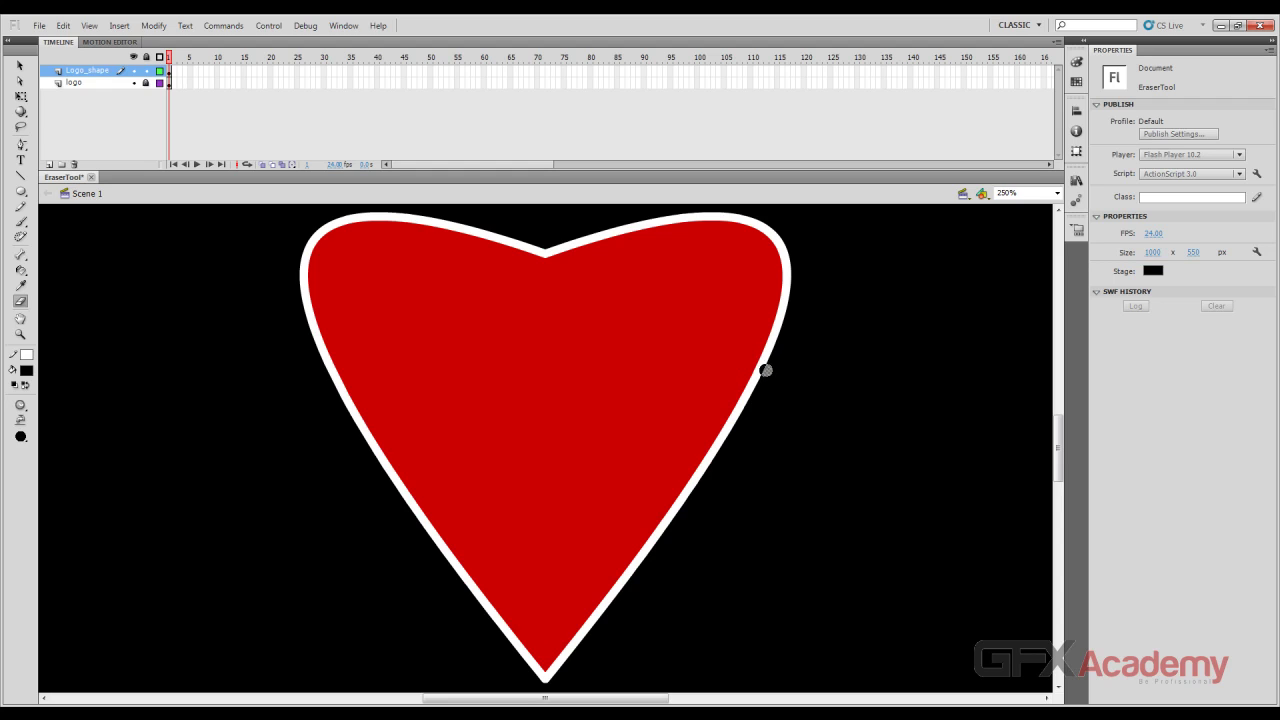
{"action": "left_click_drag", "start_coordinate": [682, 357], "coordinate": [725, 377]}
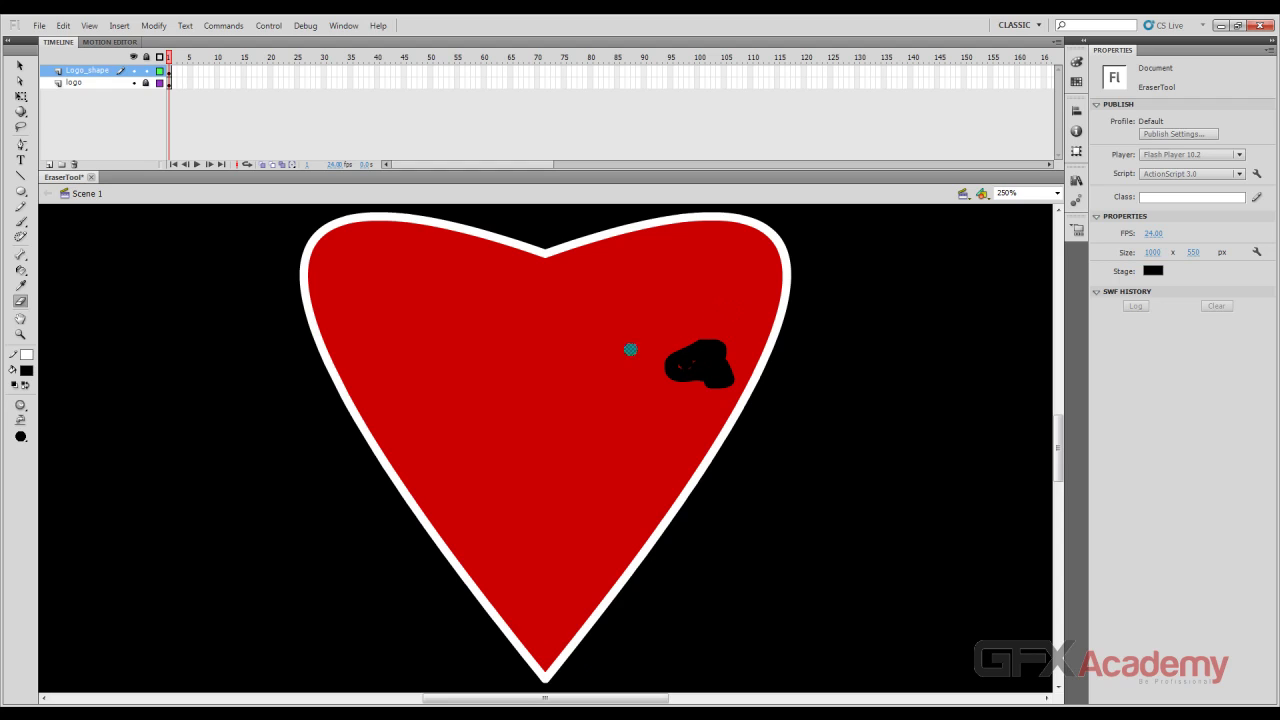
{"action": "key", "text": "ctrl+z"}
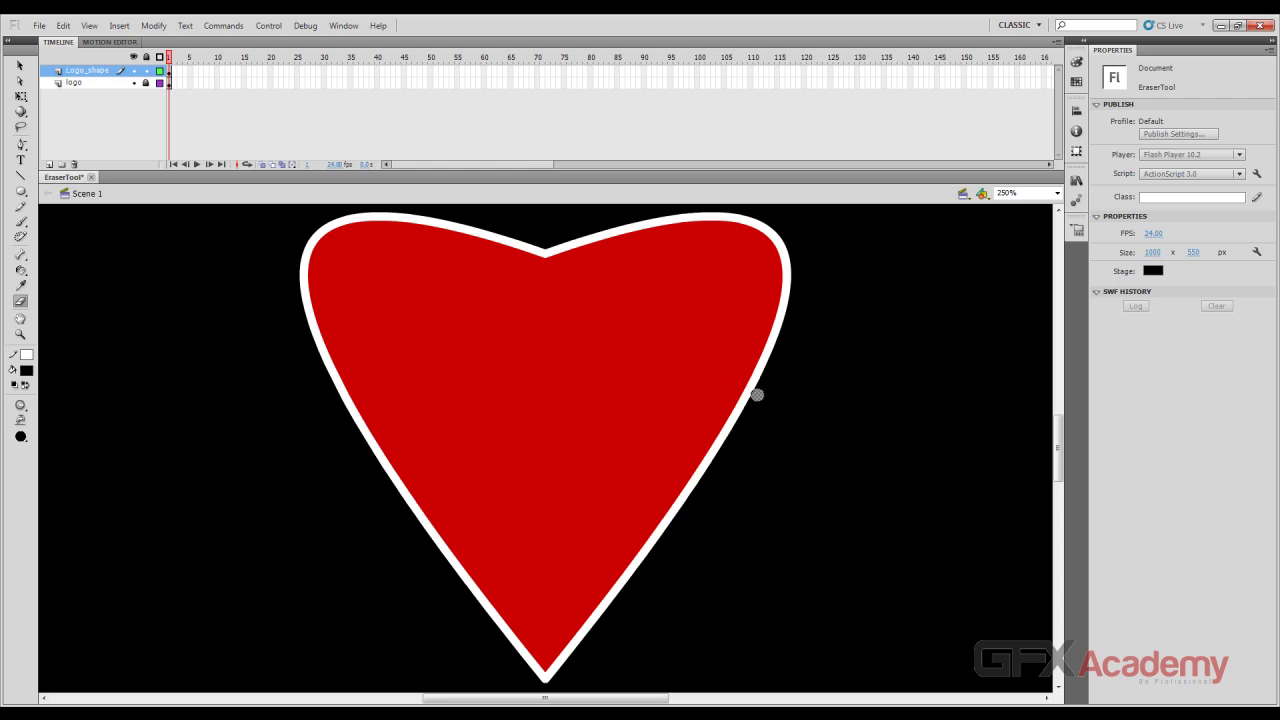
Erase short Erase Inside strokes along the heart's lower-right white border, undoing each one
{"action": "mouse_move", "coordinate": [747, 397]}
{"action": "left_mouse_down"}
{"action": "mouse_move", "coordinate": [757, 389]}
{"action": "mouse_move", "coordinate": [714, 465]}
{"action": "left_mouse_up"}
{"action": "key", "text": "ctrl+z"}
{"action": "mouse_move", "coordinate": [737, 401]}
{"action": "left_mouse_down"}
{"action": "mouse_move", "coordinate": [696, 466]}
{"action": "mouse_move", "coordinate": [730, 407]}
{"action": "mouse_move", "coordinate": [685, 483]}
{"action": "left_mouse_up"}
{"action": "key", "text": "ctrl+z"}
{"action": "left_click_drag", "start_coordinate": [709, 436], "coordinate": [701, 447]}
{"action": "key", "text": "ctrl+z"}
{"action": "left_click_drag", "start_coordinate": [736, 404], "coordinate": [714, 440]}
{"action": "key", "text": "ctrl+z"}
{"action": "mouse_move", "coordinate": [750, 395]}
{"action": "left_mouse_down"}
{"action": "mouse_move", "coordinate": [701, 446]}
{"action": "mouse_move", "coordinate": [686, 477]}
{"action": "left_mouse_up"}
{"action": "key", "text": "ctrl+z"}
Try Erase Inside strokes across the heart from outside, erase a spot at its centre, and undo the erasure
{"action": "mouse_move", "coordinate": [764, 396]}
{"action": "left_mouse_down"}
{"action": "mouse_move", "coordinate": [683, 416]}
{"action": "mouse_move", "coordinate": [775, 416]}
{"action": "mouse_move", "coordinate": [426, 531]}
{"action": "left_mouse_up"}
{"action": "mouse_move", "coordinate": [450, 455]}
{"action": "left_mouse_down"}
{"action": "mouse_move", "coordinate": [779, 455]}
{"action": "mouse_move", "coordinate": [286, 614]}
{"action": "left_mouse_up"}
{"action": "left_click_drag", "start_coordinate": [536, 381], "coordinate": [540, 392]}
{"action": "key", "text": "ctrl+z"}
Switch to the Selection tool and zoom out to 125% to view the whole stage
{"action": "left_click", "coordinate": [20, 65]}
{"action": "key", "text": "ctrl+minus"}
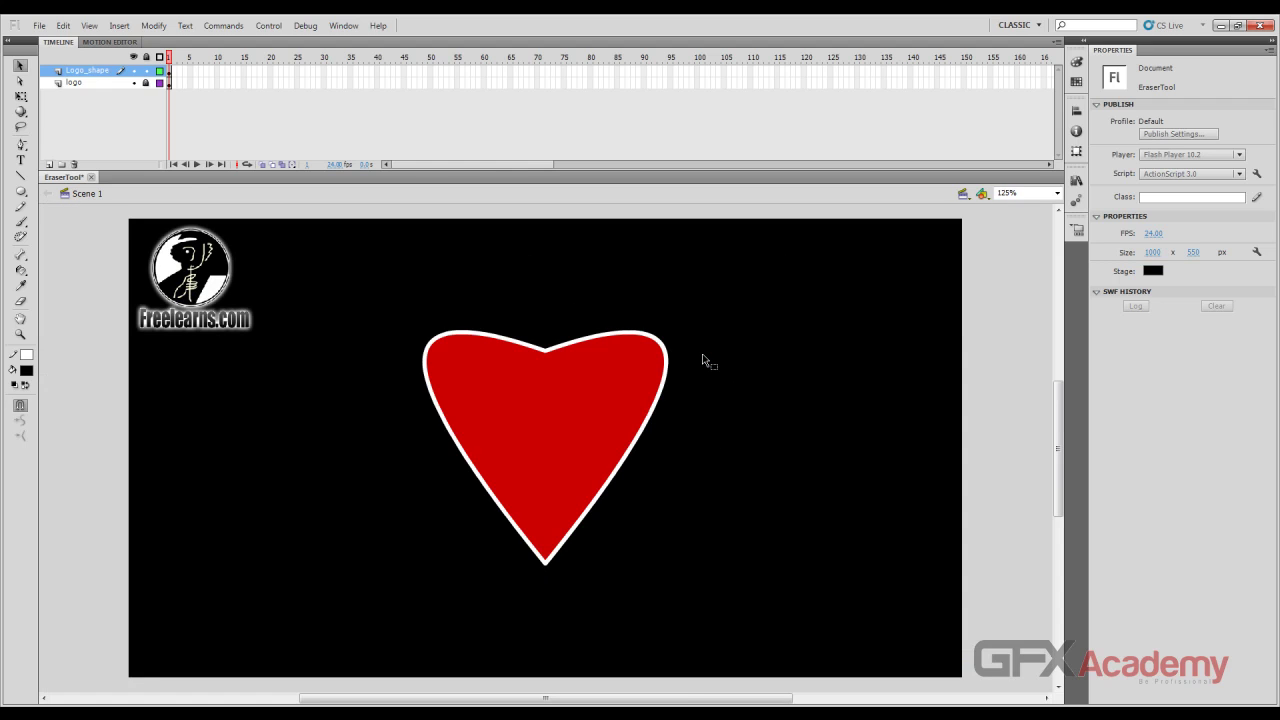